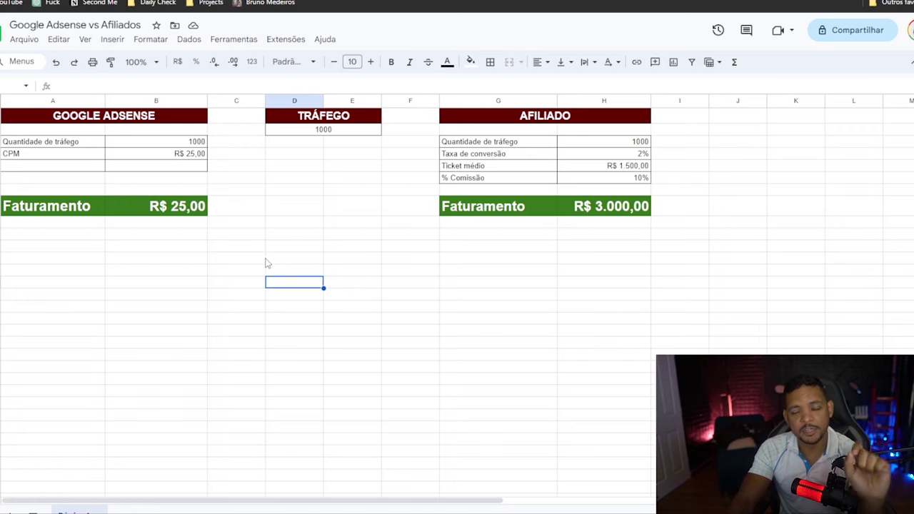
pyautogui.click(261, 234)
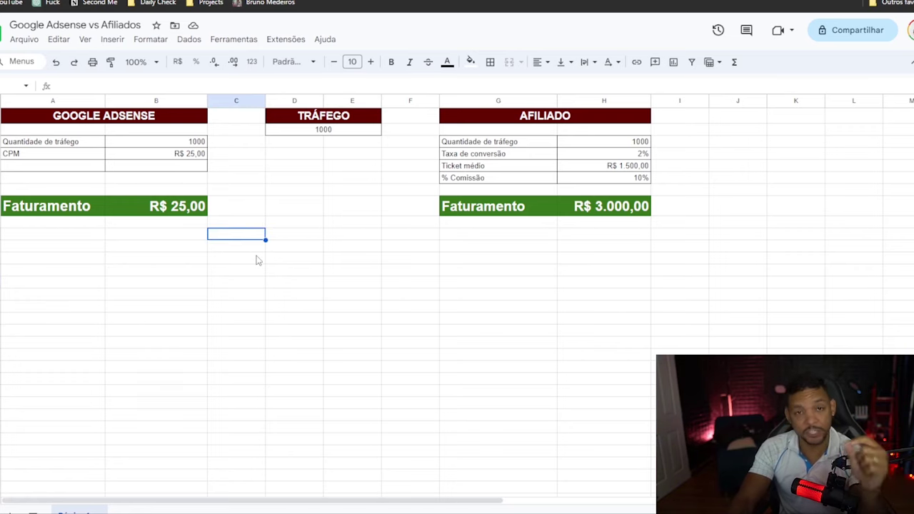
pyautogui.click(257, 260)
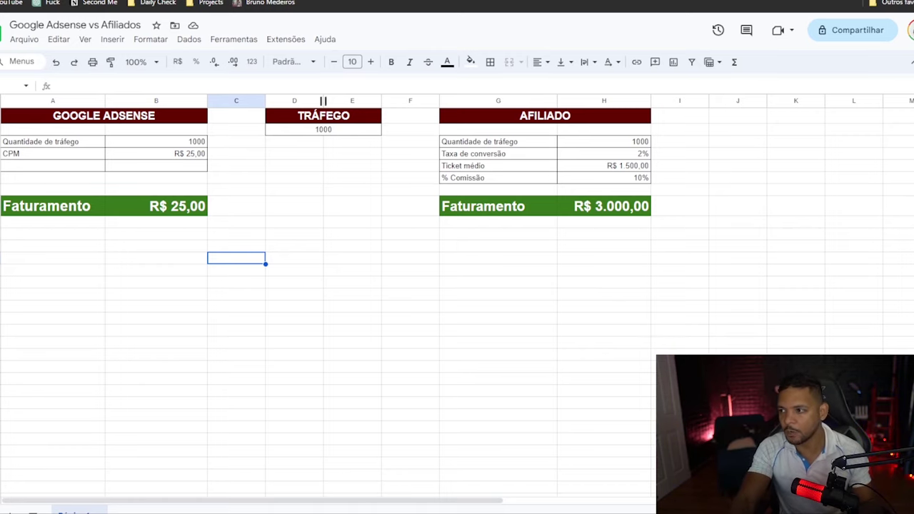
# - Open YouTube Studio in a new browser tab and display the Receita section of the channel's Analytics
pyautogui.hotkey('ctrl', 't')
pyautogui.write('y')
pyautogui.press('Return')
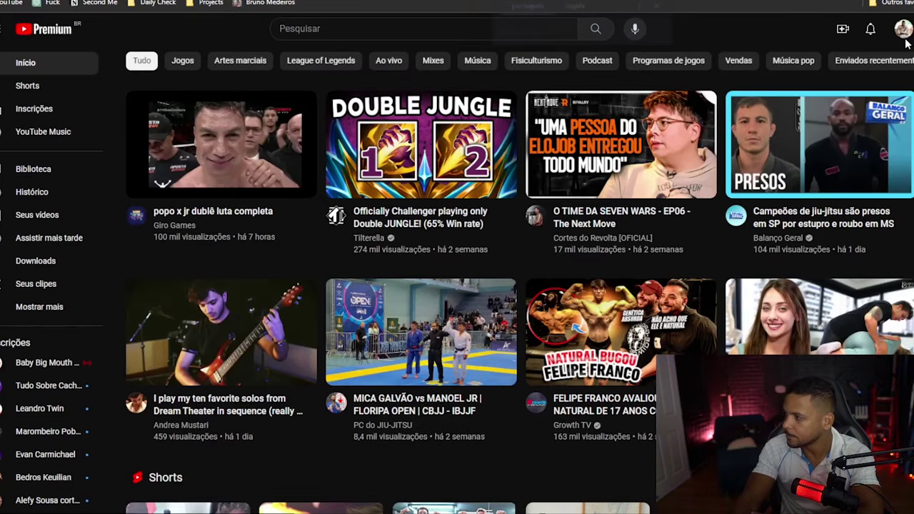
pyautogui.click(903, 29)
pyautogui.click(840, 140)
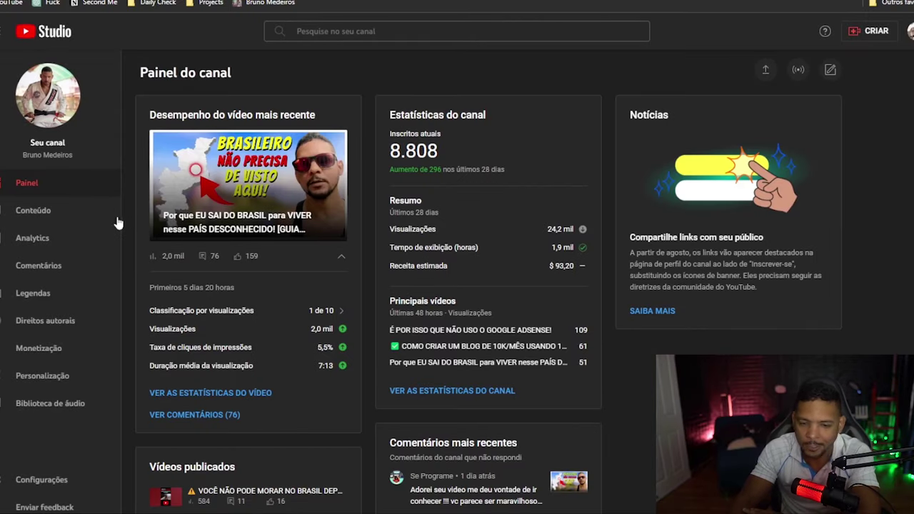
pyautogui.click(47, 243)
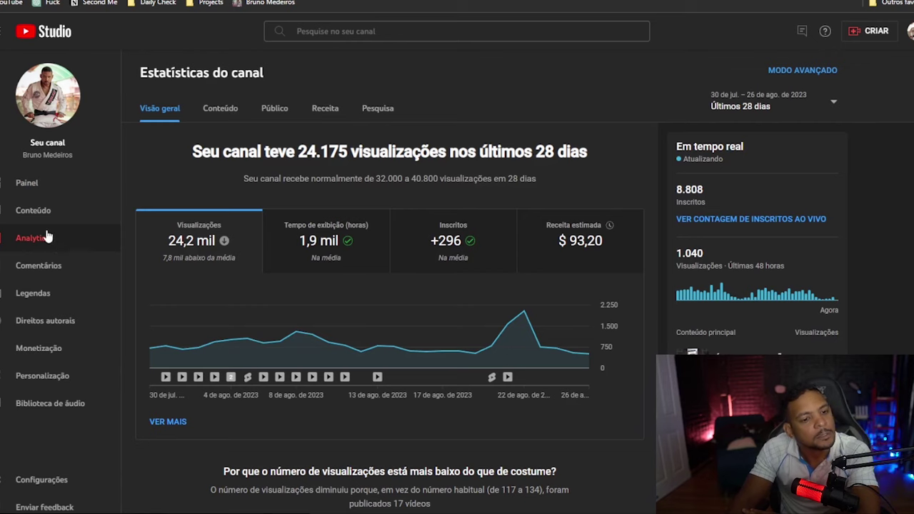
pyautogui.click(324, 108)
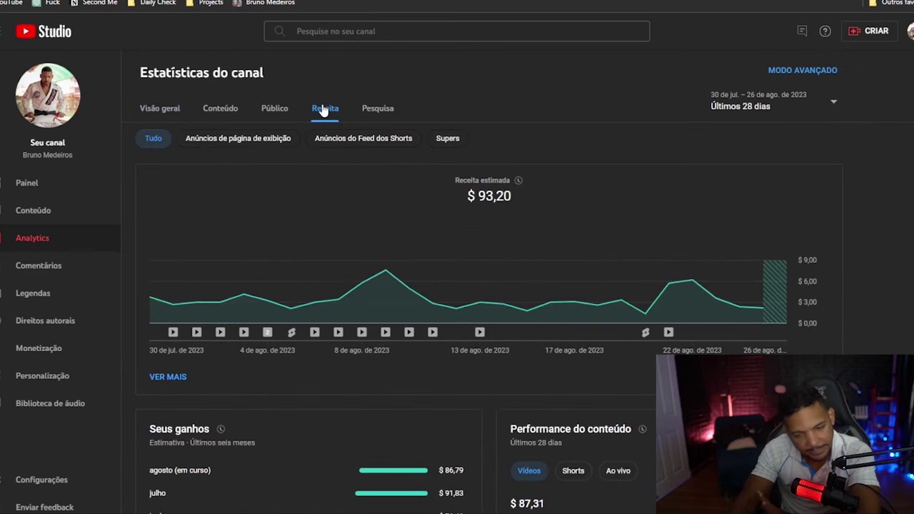
pyautogui.click(777, 102)
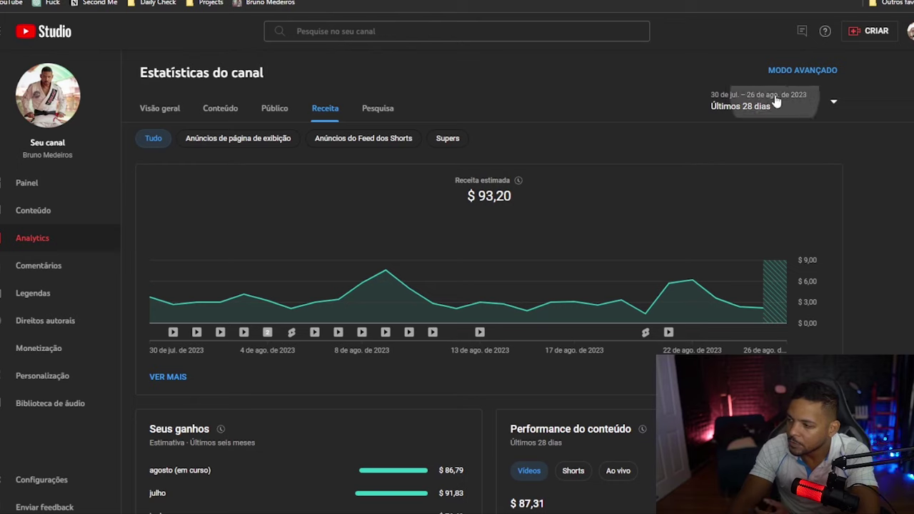
pyautogui.click(659, 84)
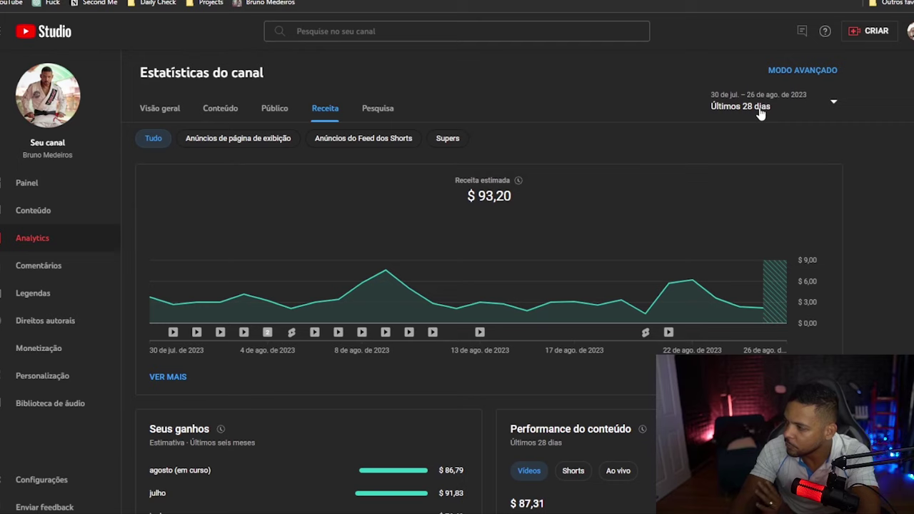
pyautogui.moveTo(462, 199); pyautogui.dragTo(525, 205)
pyautogui.click(822, 104)
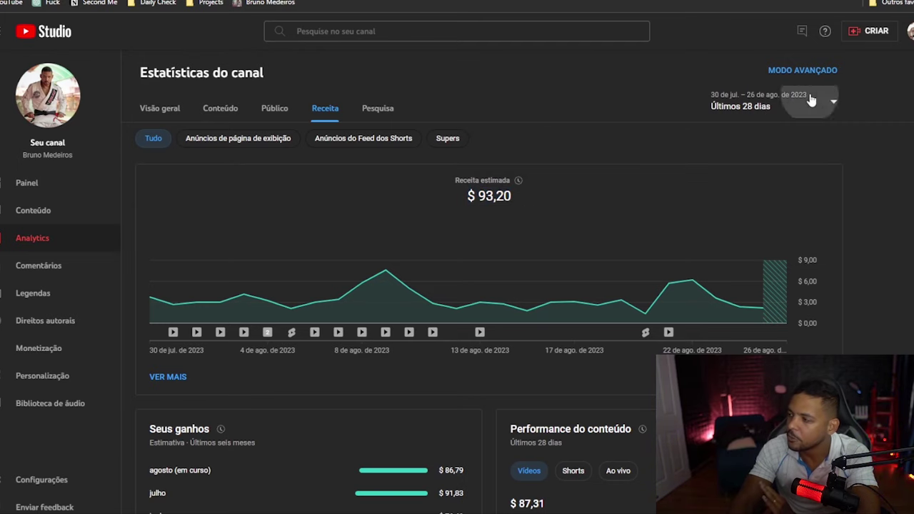
pyautogui.click(636, 108)
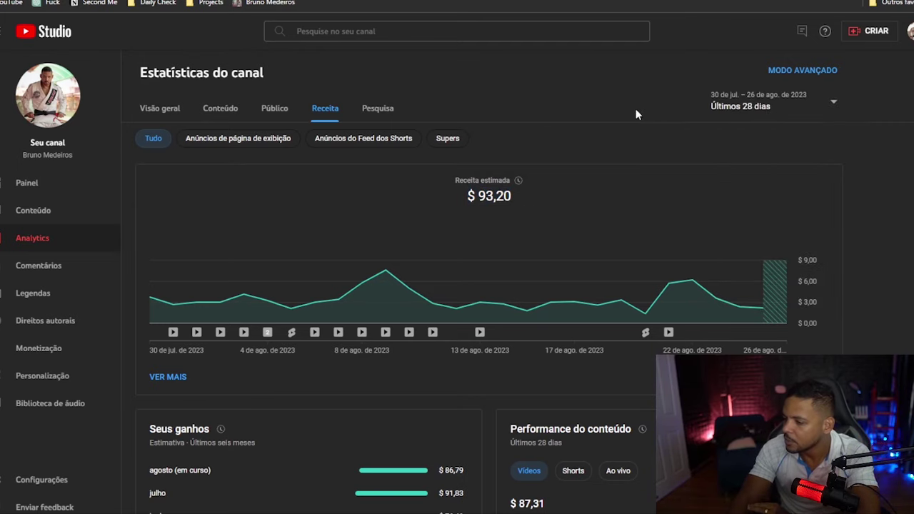
# - Examine the revenue per thousand views (RPM) of the channel's videos under Performance do conteúdo
pyautogui.scroll(-4, 515, 189)
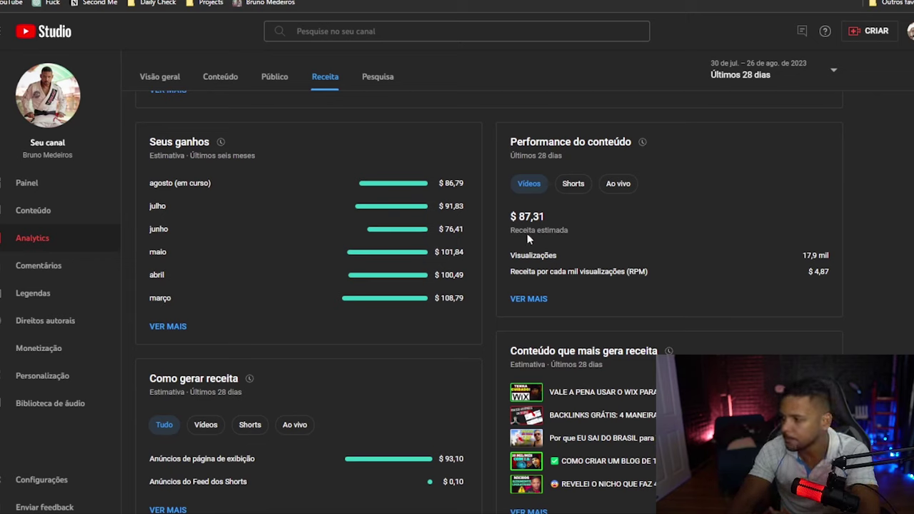
pyautogui.moveTo(513, 275); pyautogui.dragTo(641, 275)
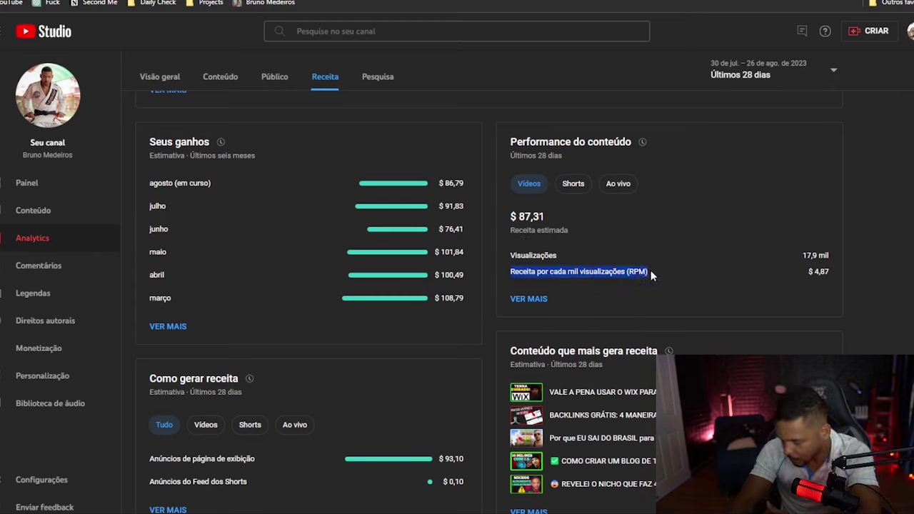
pyautogui.click(651, 271)
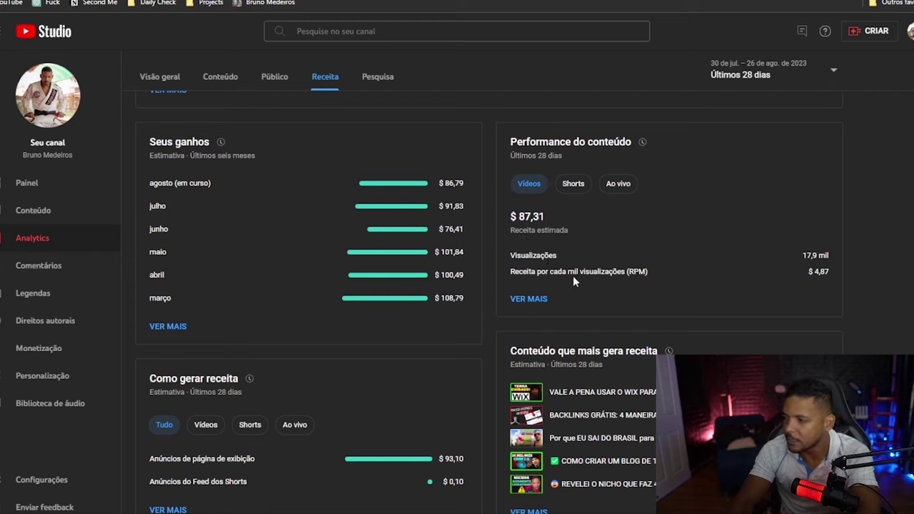
pyautogui.moveTo(547, 272); pyautogui.dragTo(698, 270)
pyautogui.click(697, 270)
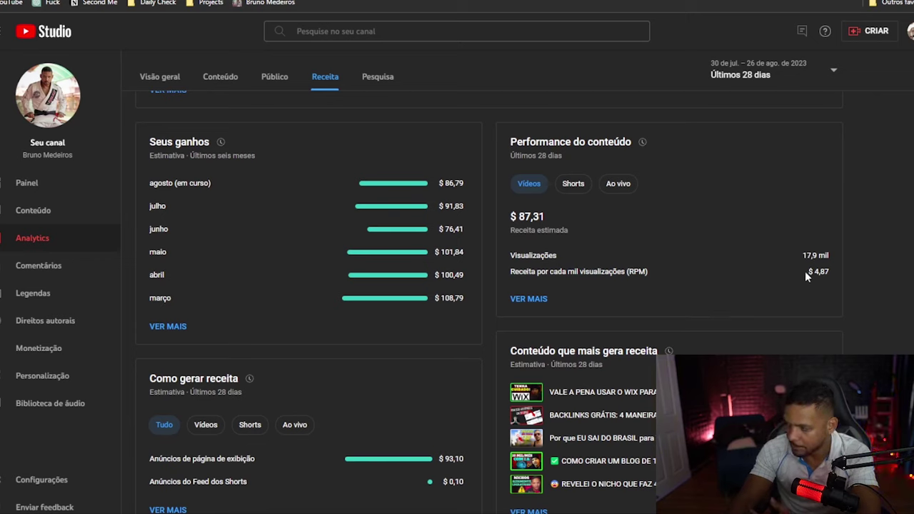
pyautogui.moveTo(806, 272); pyautogui.dragTo(831, 277)
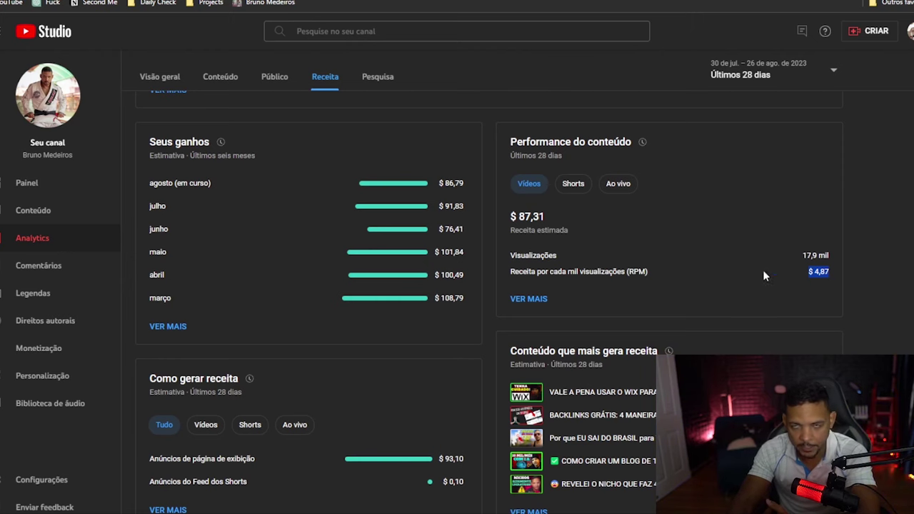
# - Open the detailed video performance report and examine the RPM of the video about using Wix
pyautogui.click(533, 299)
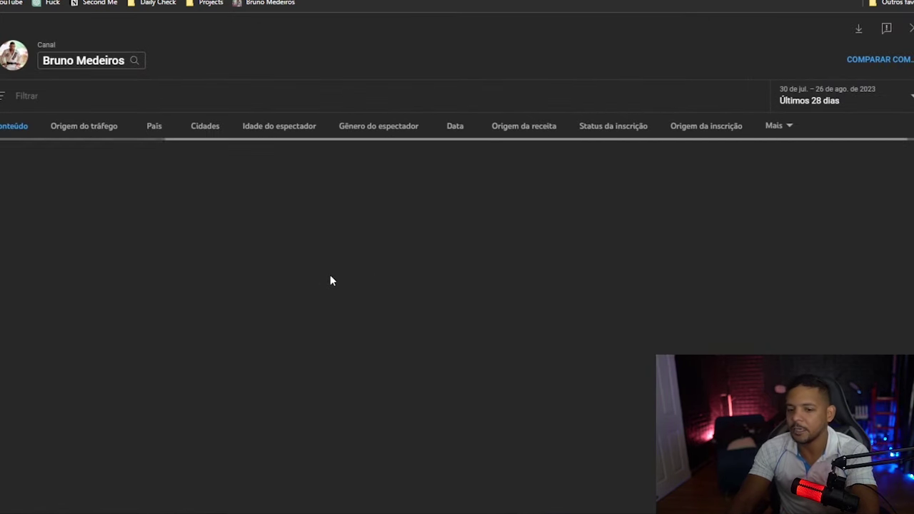
pyautogui.scroll(-3, 330, 281)
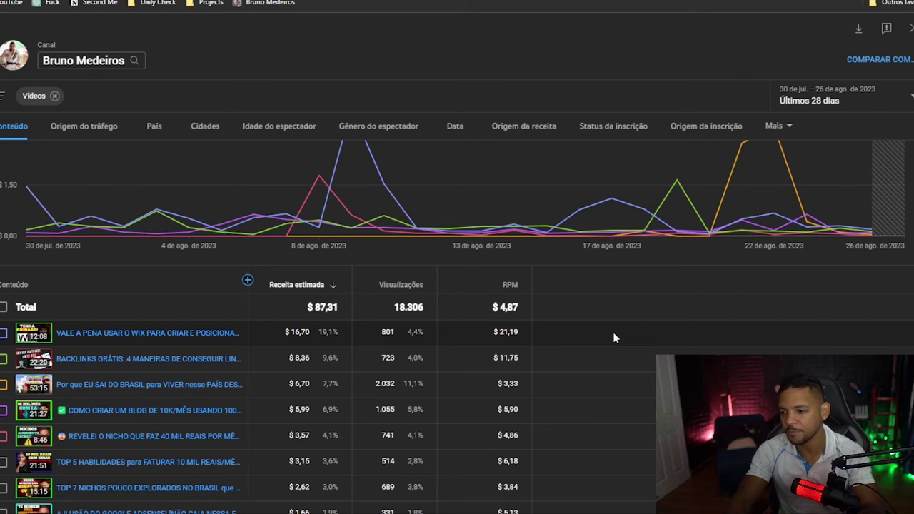
pyautogui.scroll(-2, 613, 338)
pyautogui.moveTo(132, 222)
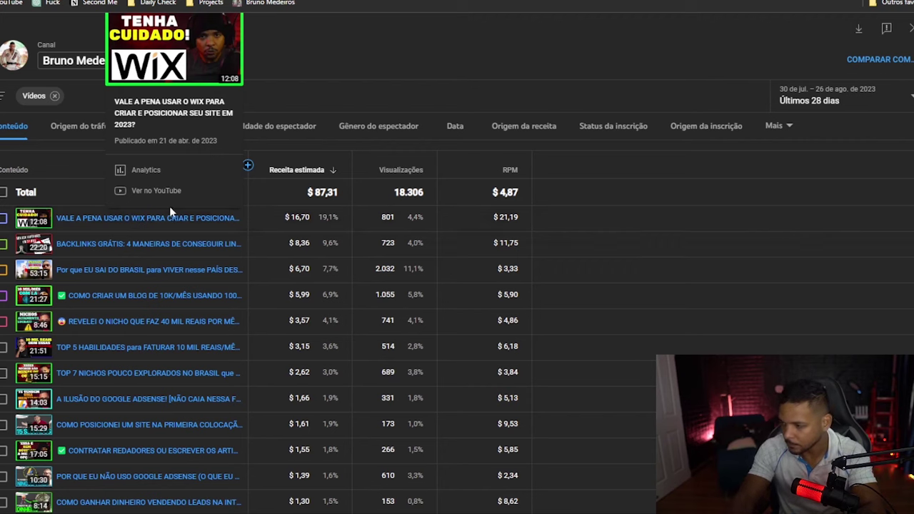
pyautogui.moveTo(493, 217); pyautogui.dragTo(520, 217)
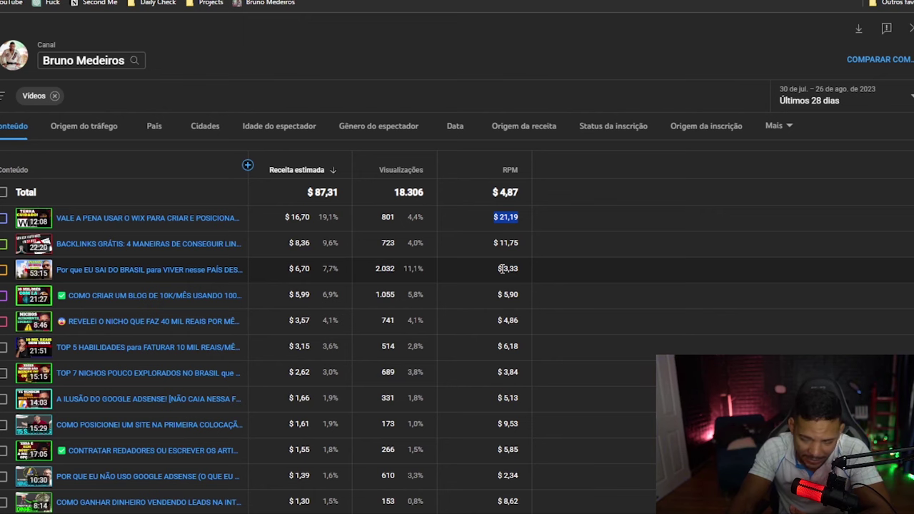
# - Compare estimated revenue, views and RPM across the remaining videos in the report, through to the end of the list
pyautogui.scroll(-3, 500, 275)
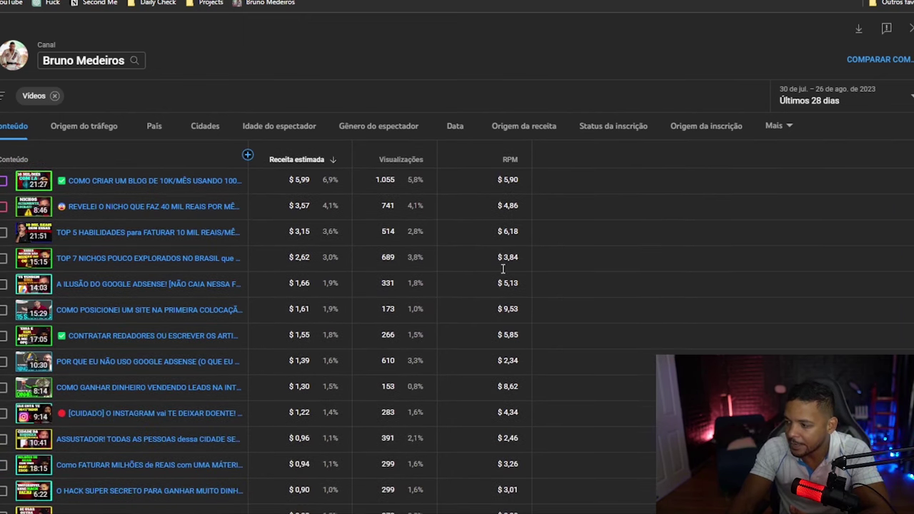
pyautogui.moveTo(131, 447)
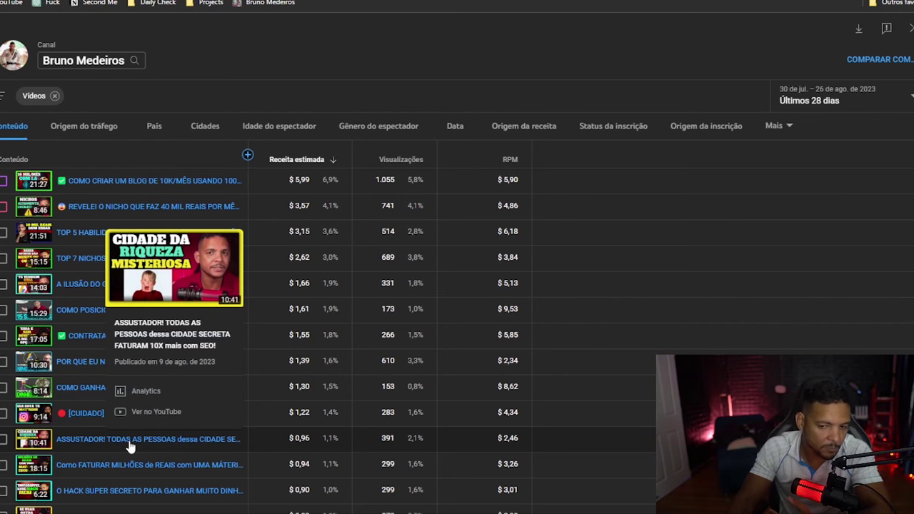
pyautogui.scroll(-3, 498, 435)
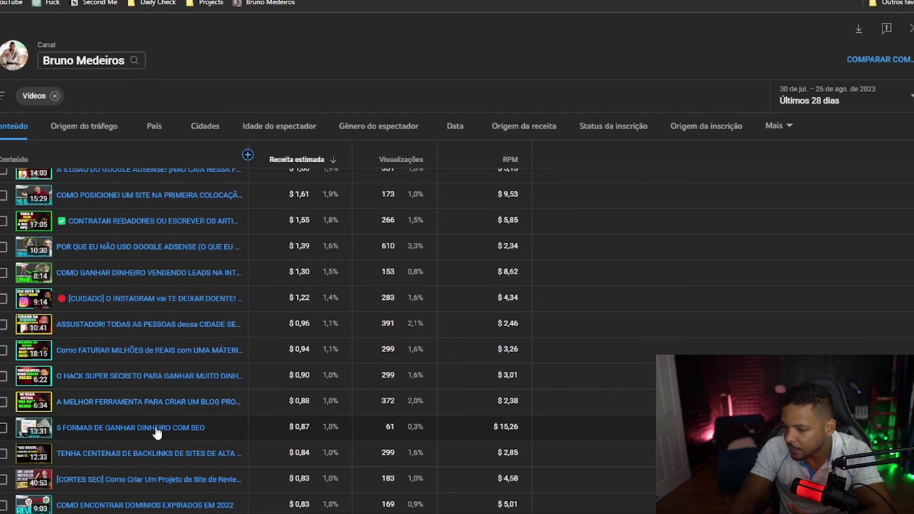
pyautogui.scroll(-5, 155, 431)
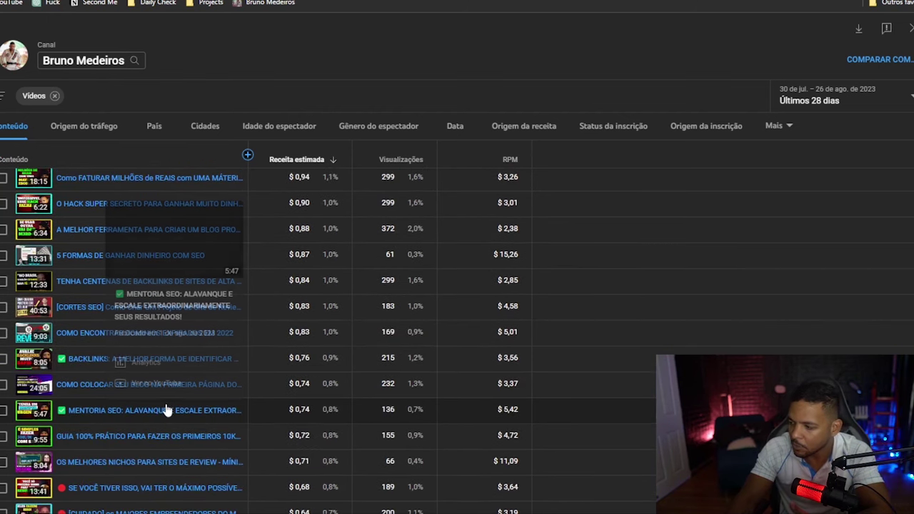
pyautogui.scroll(-3, 159, 428)
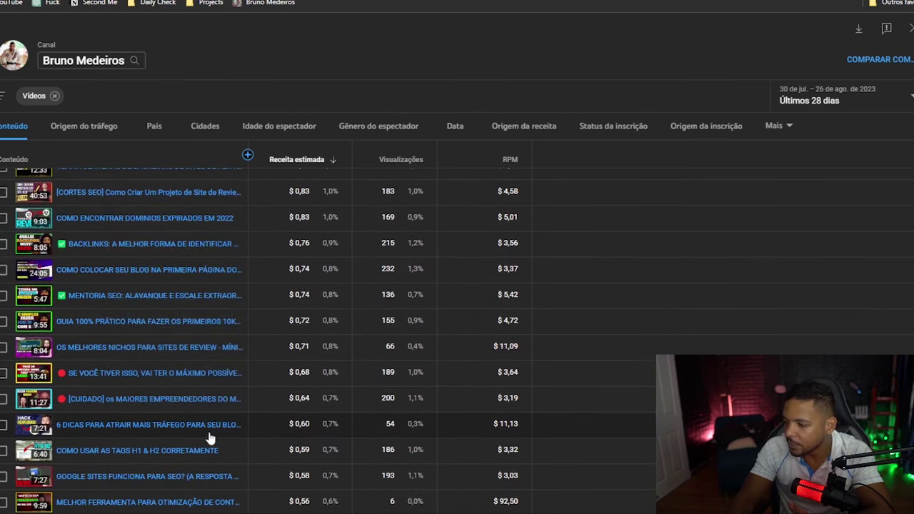
pyautogui.moveTo(157, 404)
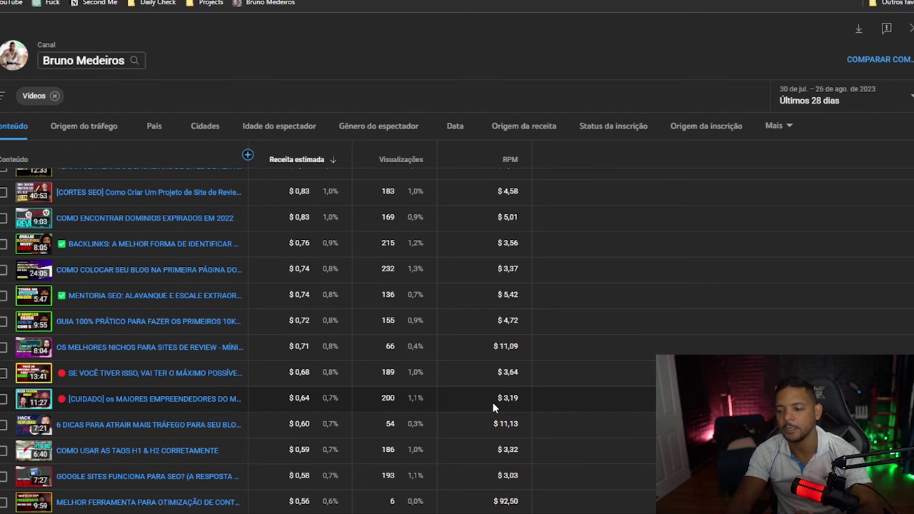
pyautogui.scroll(-2, 492, 402)
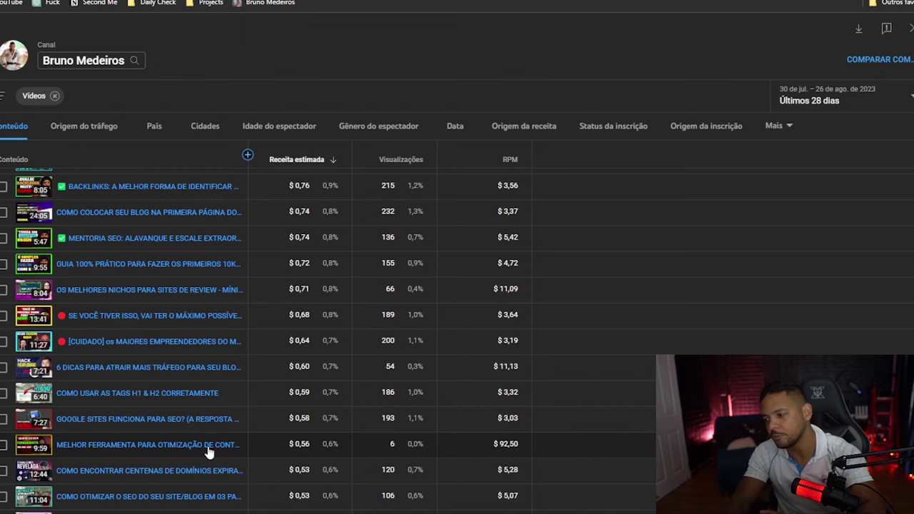
pyautogui.scroll(-1, 502, 443)
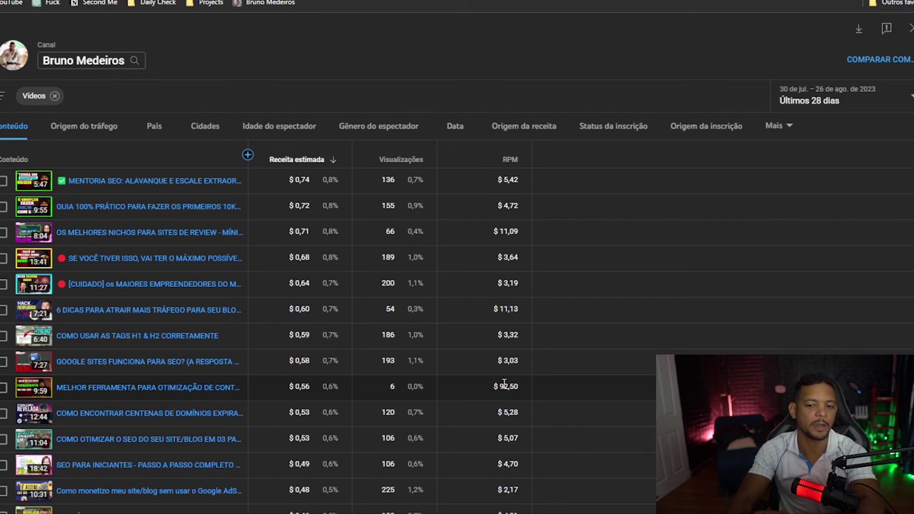
pyautogui.scroll(-3, 503, 385)
pyautogui.scroll(-3, 504, 386)
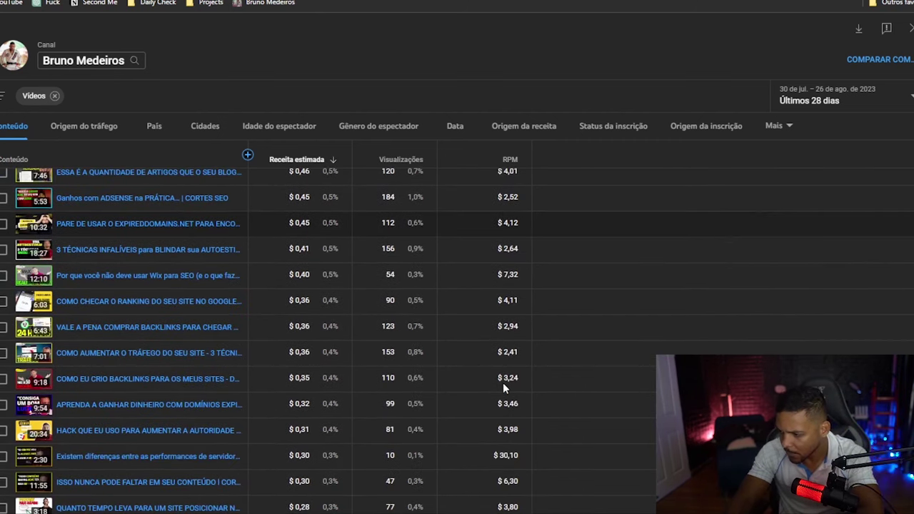
pyautogui.scroll(-2, 503, 388)
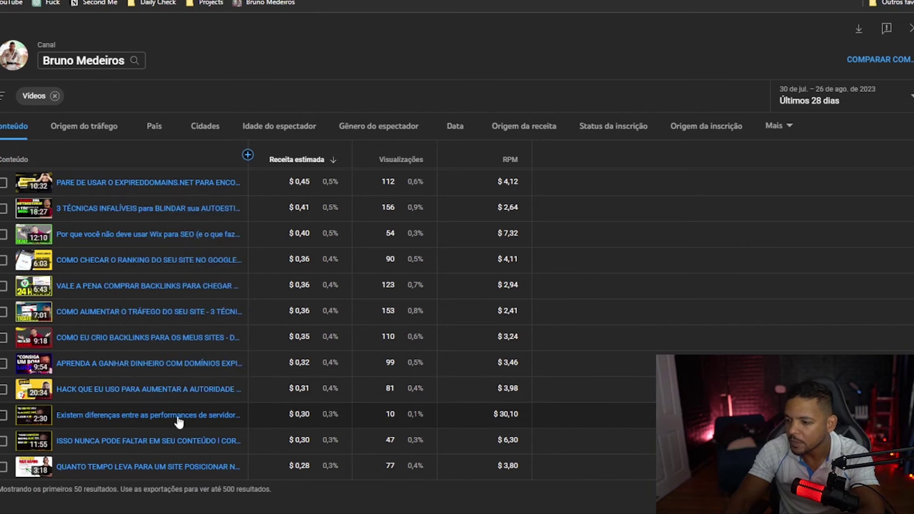
pyautogui.moveTo(175, 420)
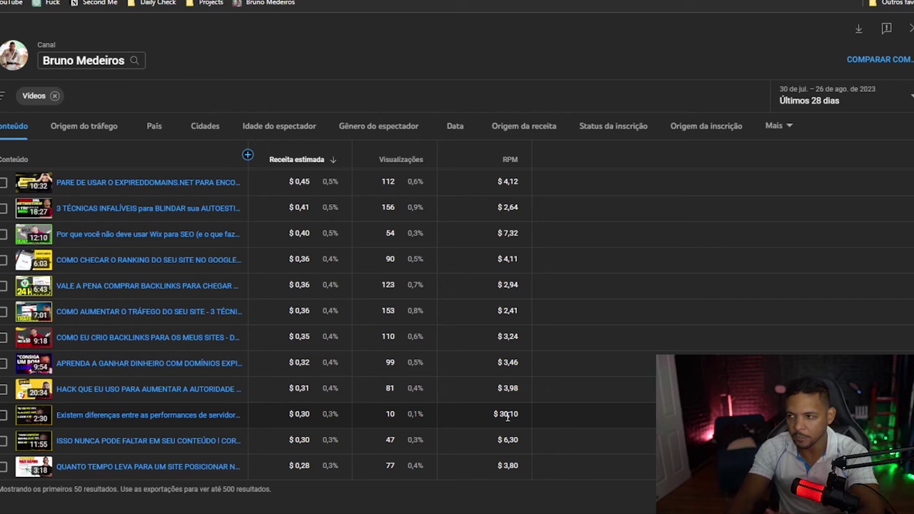
# - Search Google for "google keyword planner" in a new tab, open the Google Ads Keyword Planner page and dismiss the translation pop-up
pyautogui.hotkey('ctrl', 't')
pyautogui.write('google')
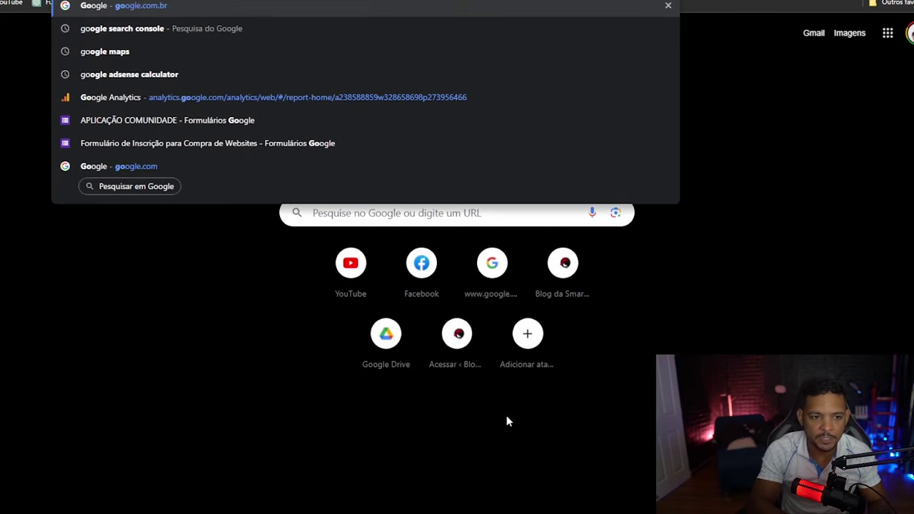
pyautogui.write(' keyword planner')
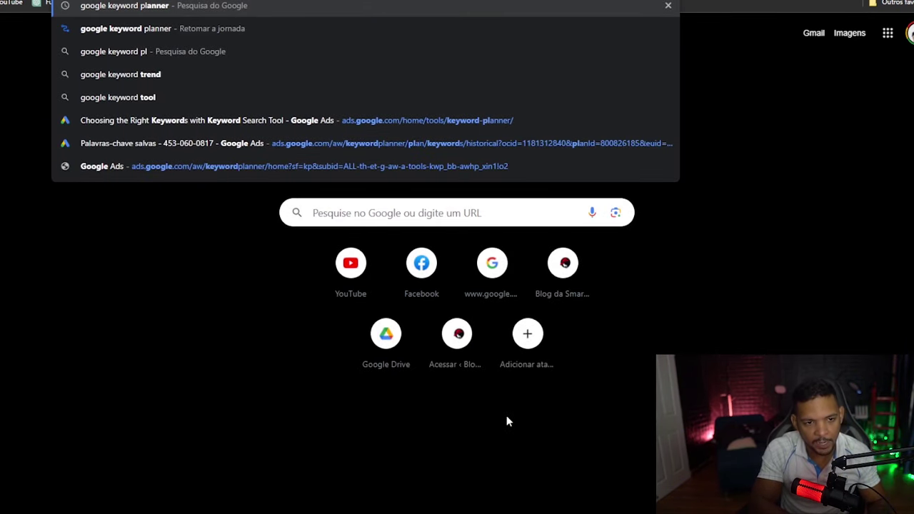
pyautogui.press('Return')
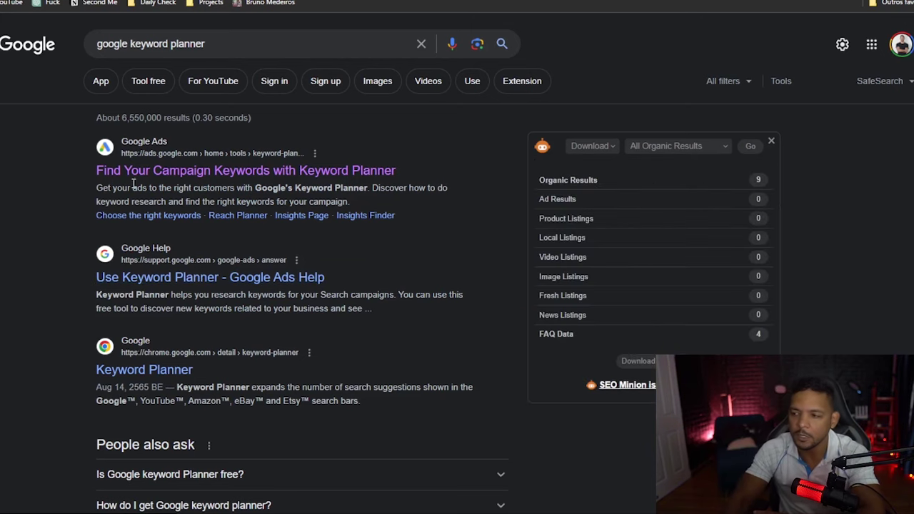
pyautogui.click(152, 178)
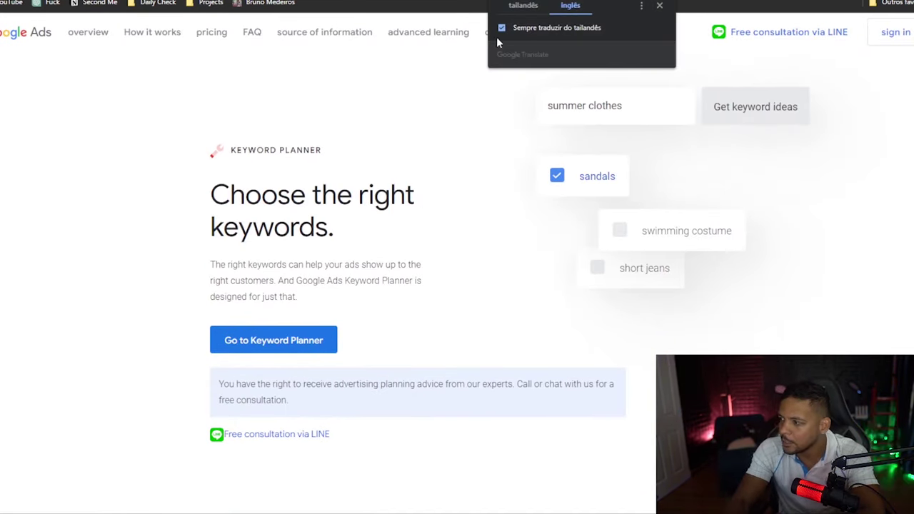
pyautogui.click(661, 6)
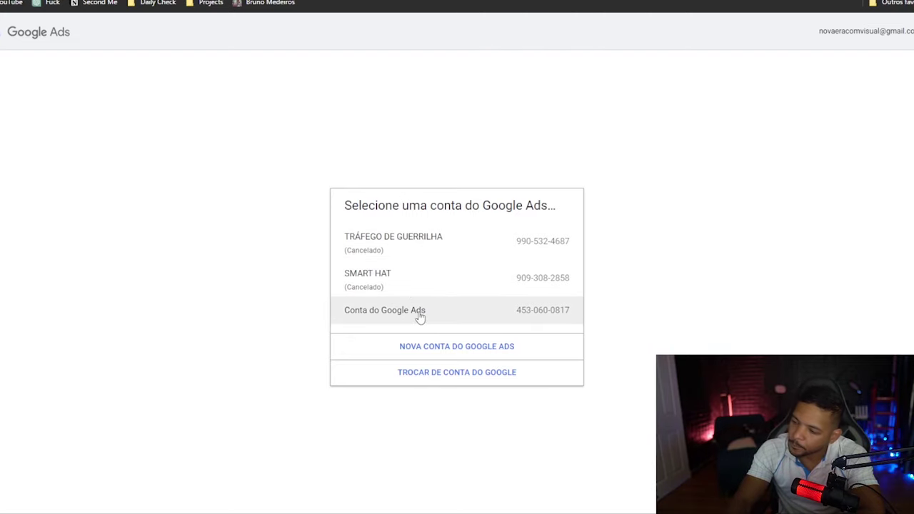
# - Enter Keyword Planner with the "Conta do Google Ads" account, hide the inactive-ads notice and discover new keywords for "curso de ingles"
pyautogui.click(420, 311)
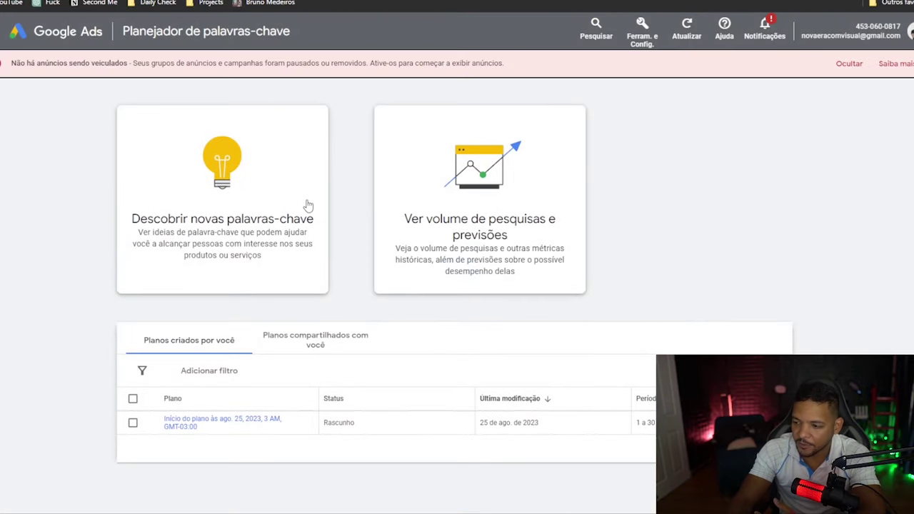
pyautogui.click(845, 64)
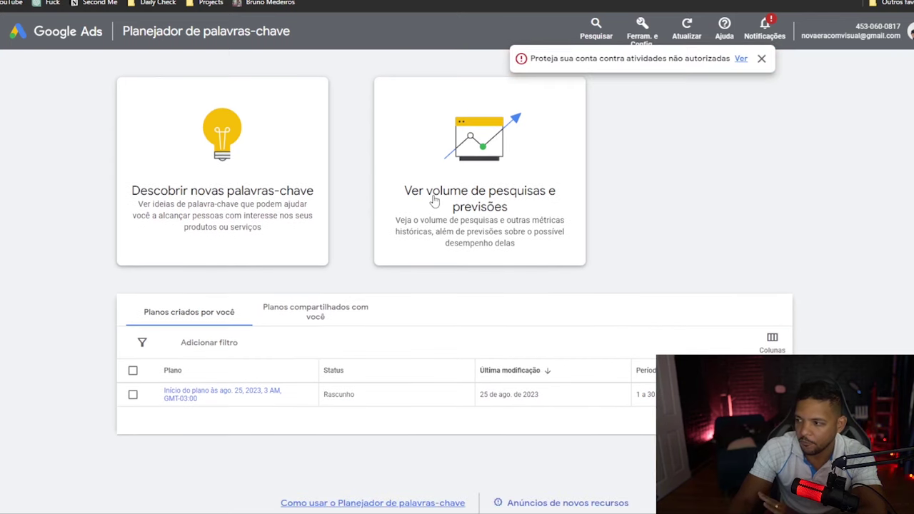
pyautogui.click(281, 177)
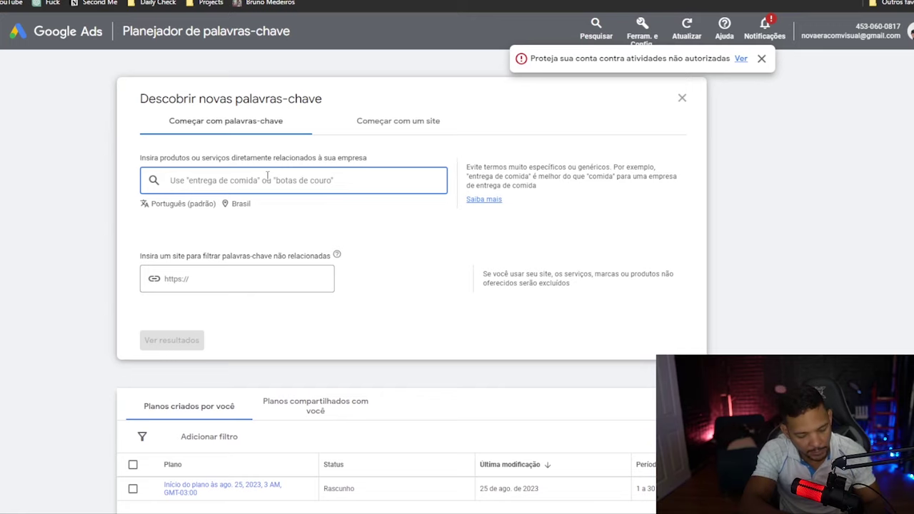
pyautogui.write('curso de ingles')
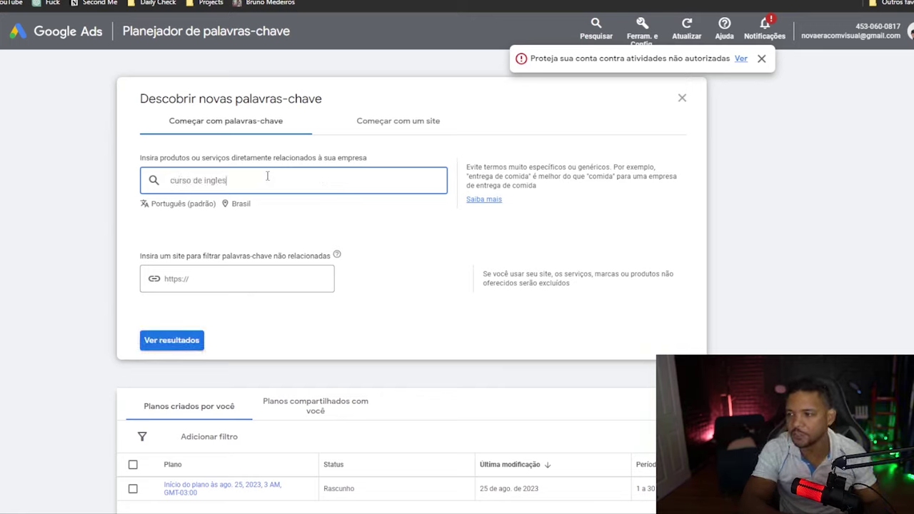
pyautogui.click(172, 341)
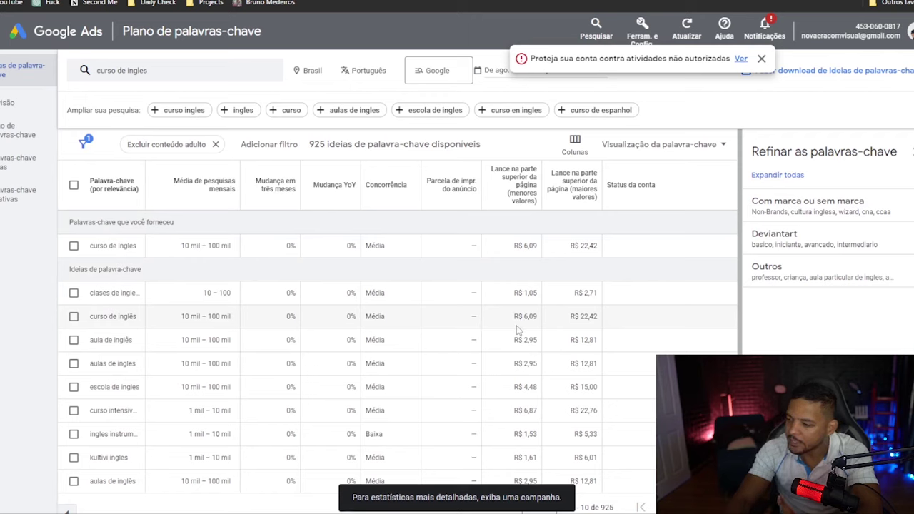
# - Dismiss the account security notice and examine the top-of-page bid range for the keyword "curso de ingles"
pyautogui.click(761, 58)
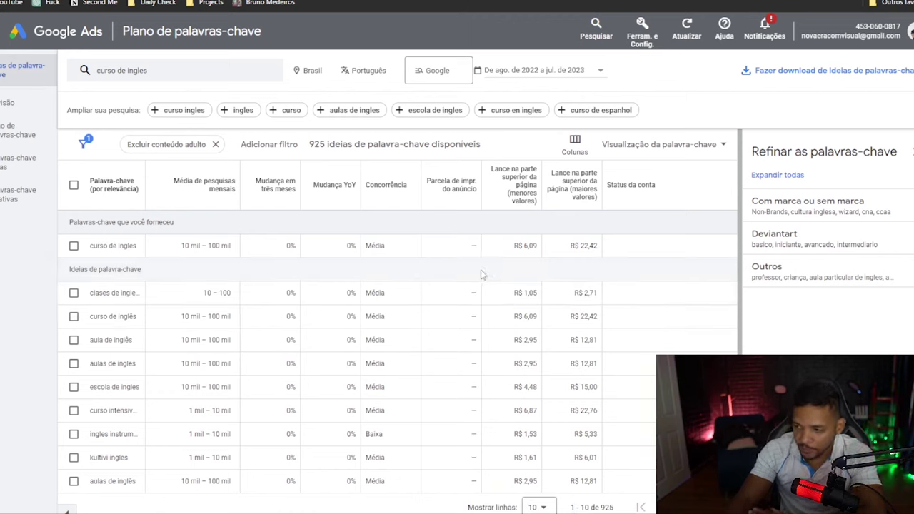
pyautogui.moveTo(570, 246); pyautogui.dragTo(600, 247)
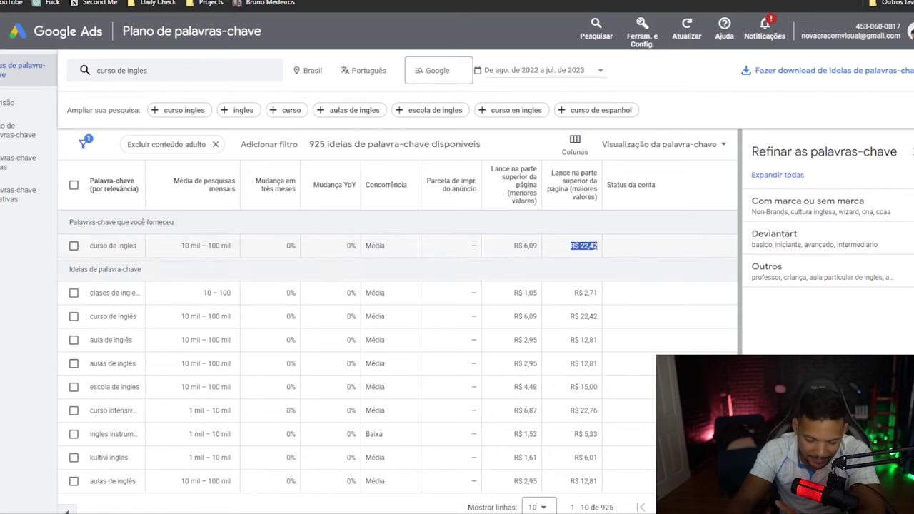
pyautogui.moveTo(99, 246); pyautogui.dragTo(115, 246)
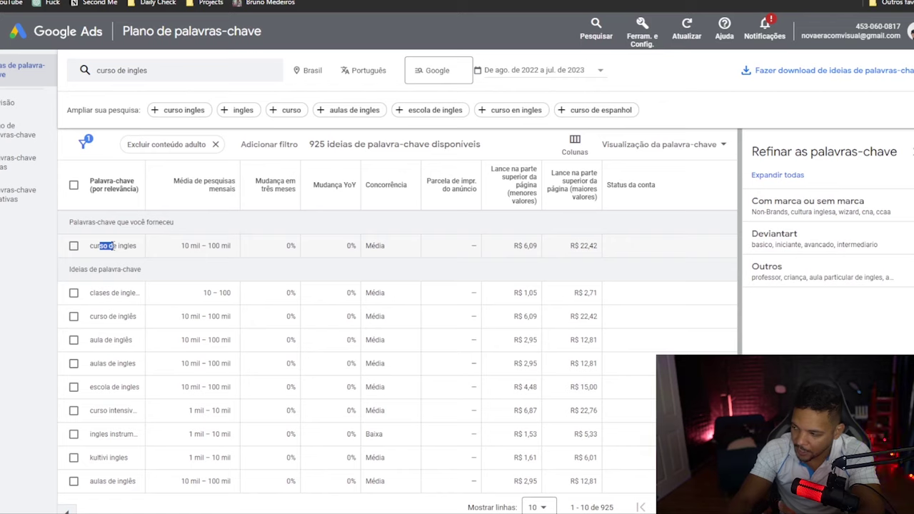
pyautogui.click(173, 222)
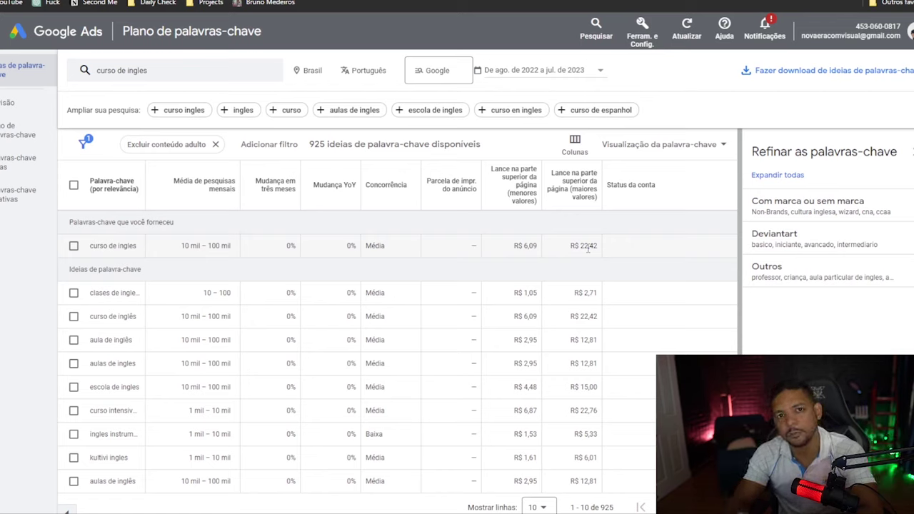
# - Replace the keyword with "receita", get its results and compare the top-of-page bids
pyautogui.click(180, 71)
pyautogui.click(179, 127)
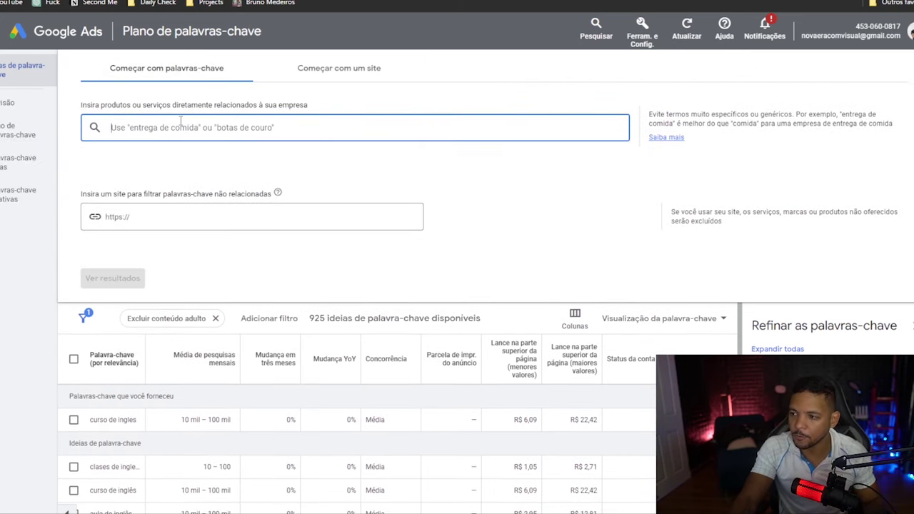
pyautogui.write('receita')
pyautogui.press('Return')
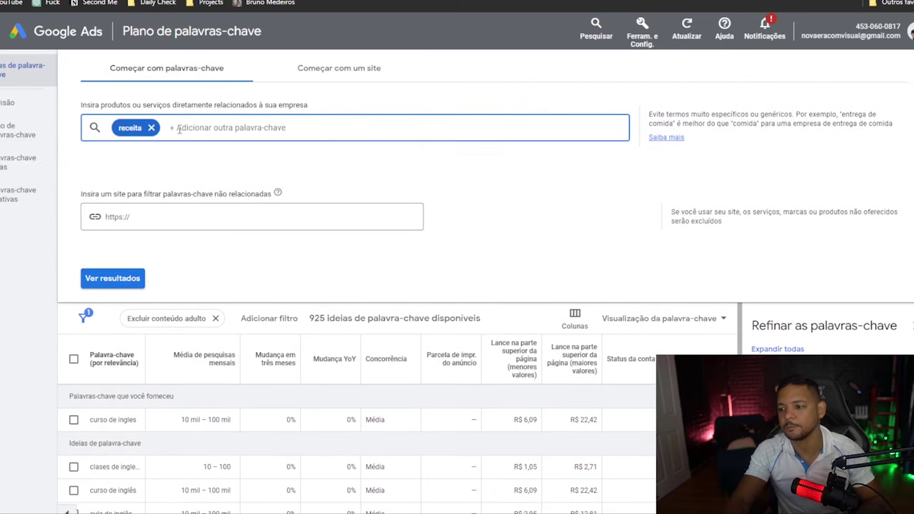
pyautogui.click(125, 277)
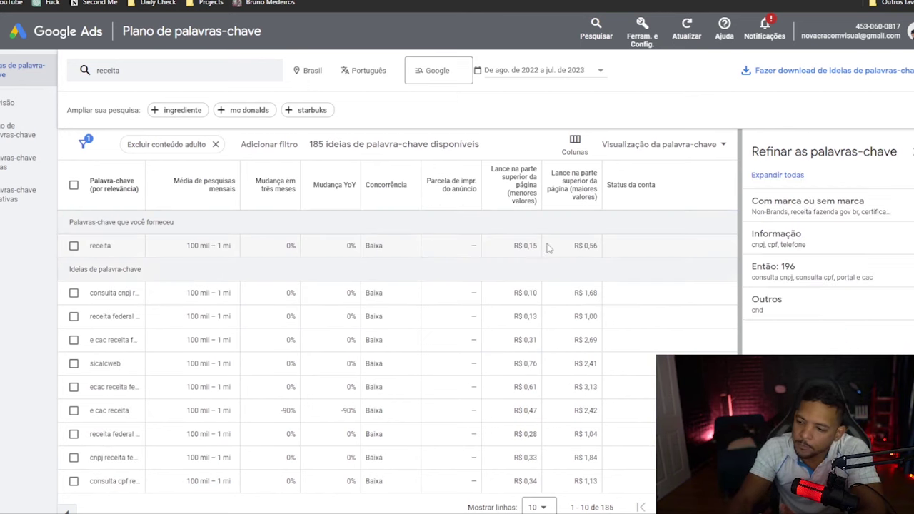
pyautogui.scroll(-1, 574, 263)
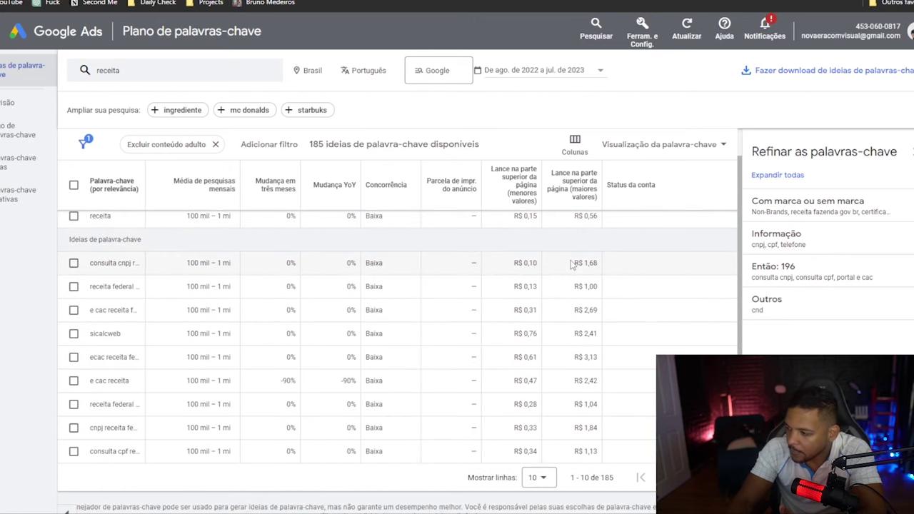
pyautogui.scroll(1, 574, 263)
# - Replace the keyword "receita" with "receita de bolo" and get its keyword ideas
pyautogui.click(161, 72)
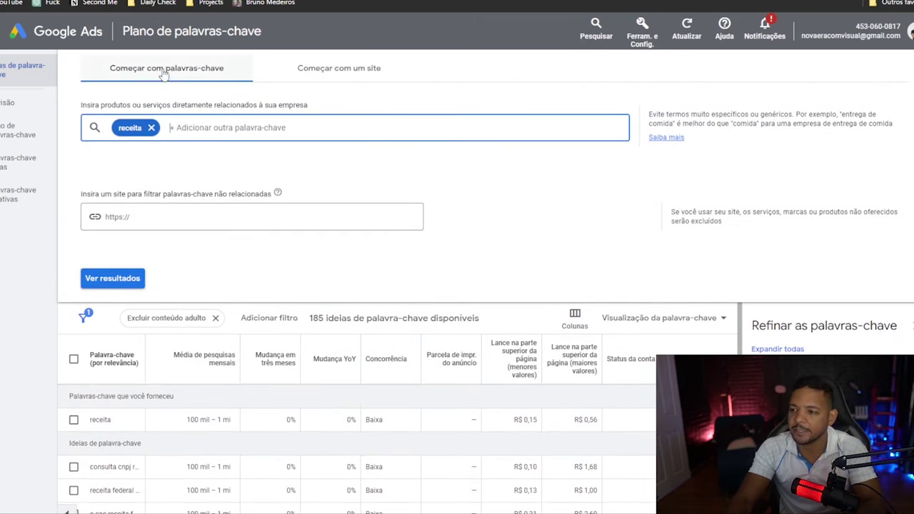
pyautogui.click(152, 128)
pyautogui.write('receita de b')
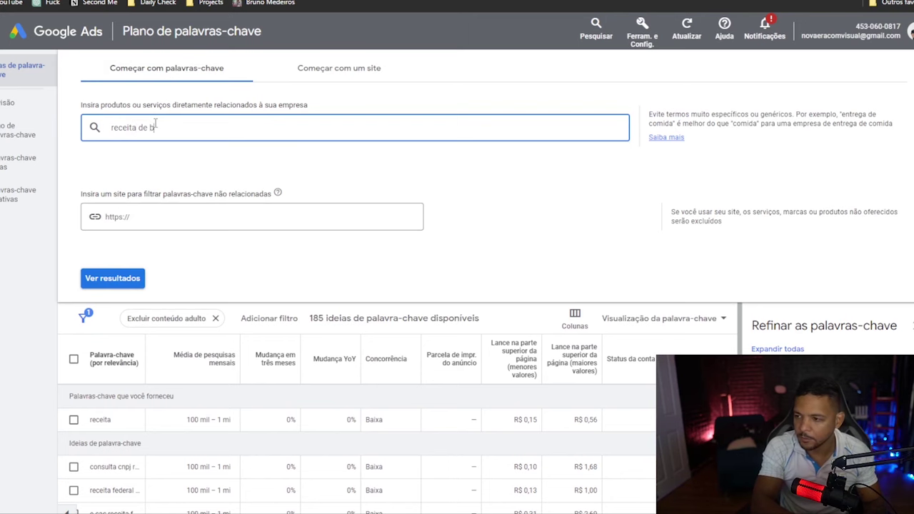
pyautogui.write('olo')
pyautogui.press('Return')
pyautogui.click(107, 279)
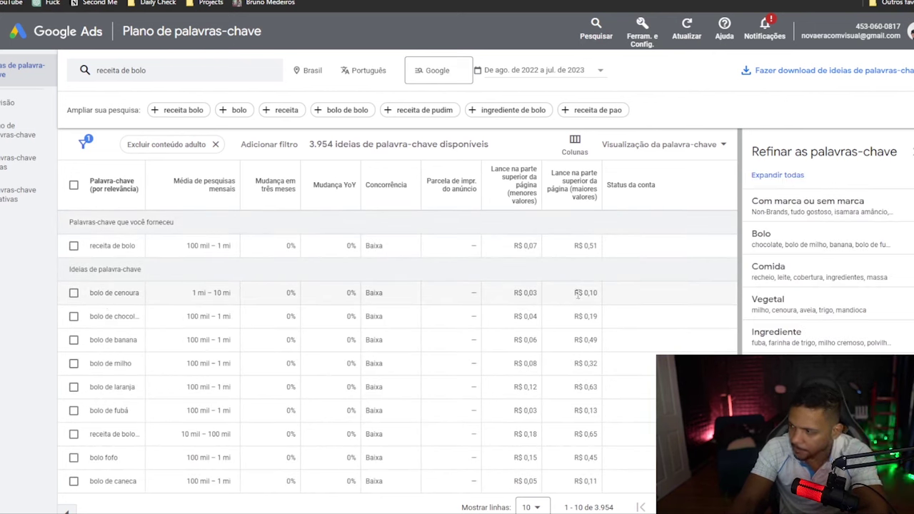
# - Examine the highest top-of-page bid for "bolo de cenoura" and compare it with the other cake keywords
pyautogui.moveTo(575, 293); pyautogui.dragTo(609, 297)
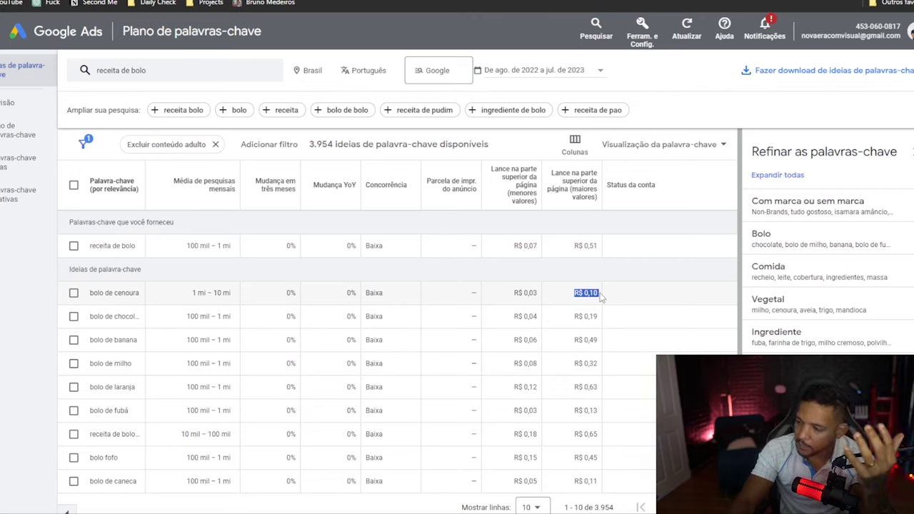
pyautogui.click(45, 303)
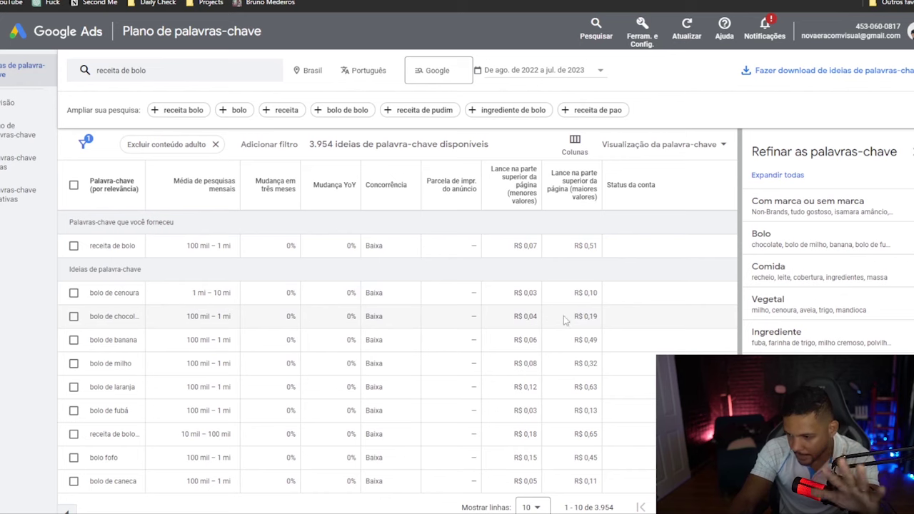
pyautogui.scroll(-1, 564, 320)
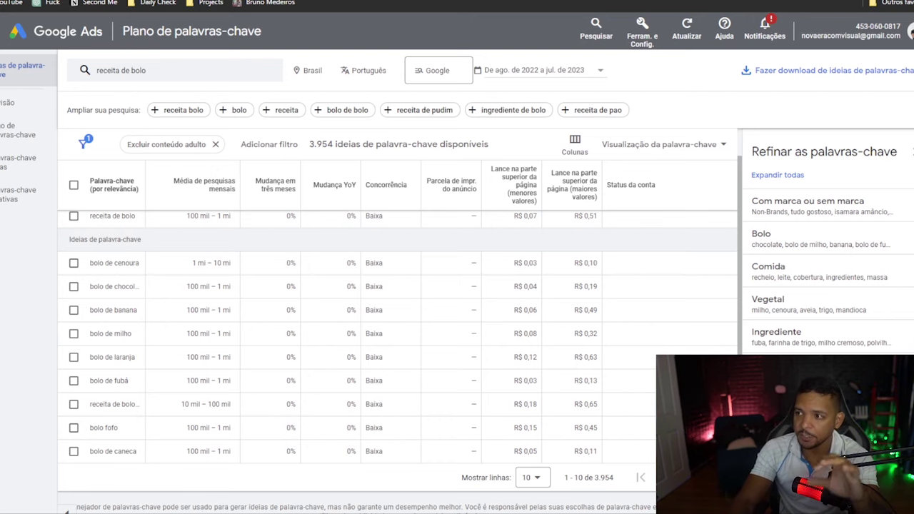
# - Switch to the "Google Adsense vs Afiliados" spreadsheet and examine the CPM row in the Google Adsense table
pyautogui.hotkey('ctrl', 'Tab')
pyautogui.click(64, 153)
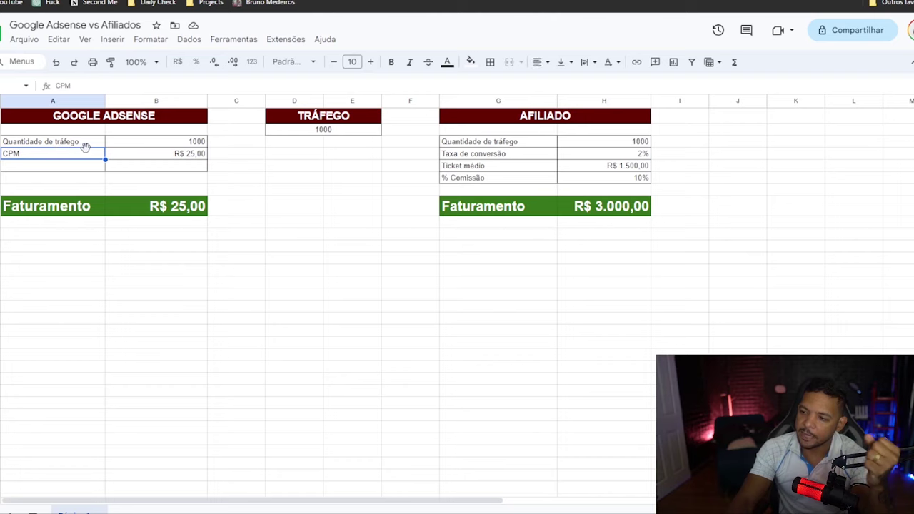
pyautogui.click(172, 155)
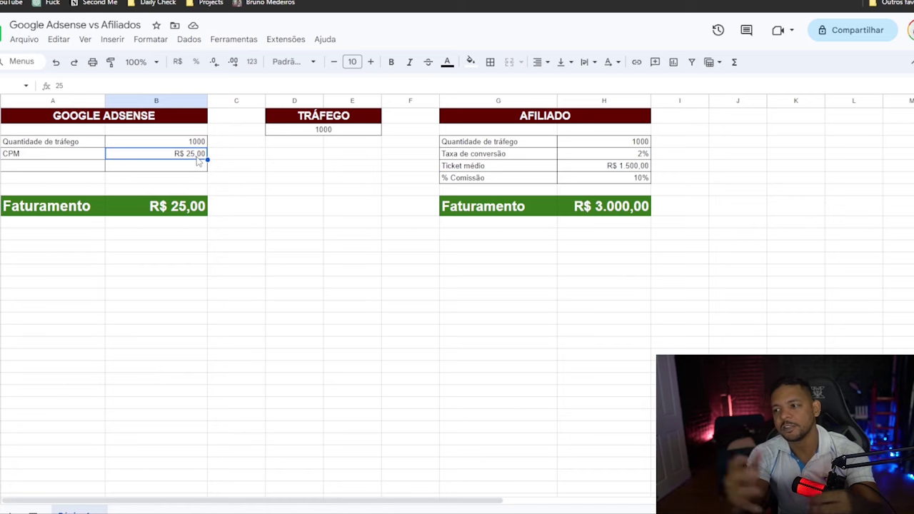
# - Return to Keyword Planner, replace the keyword with "ferramentas de seo" and get its keyword ideas
pyautogui.hotkey('ctrl', 'Tab')
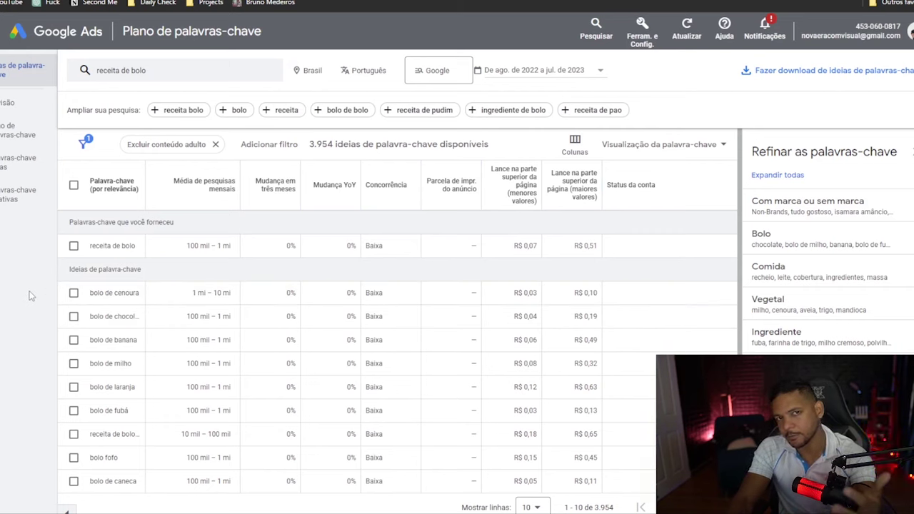
pyautogui.click(120, 70)
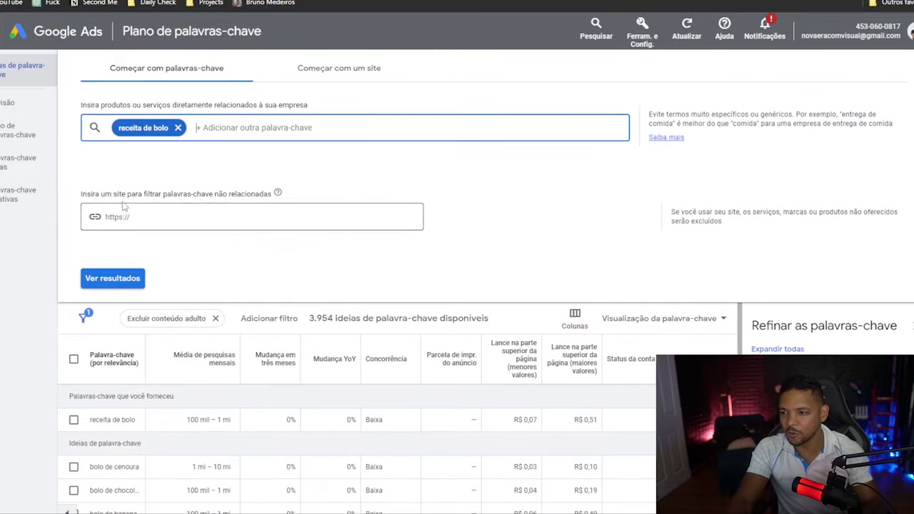
pyautogui.click(175, 131)
pyautogui.hotkey('ctrl', 'a')
pyautogui.write('ferr')
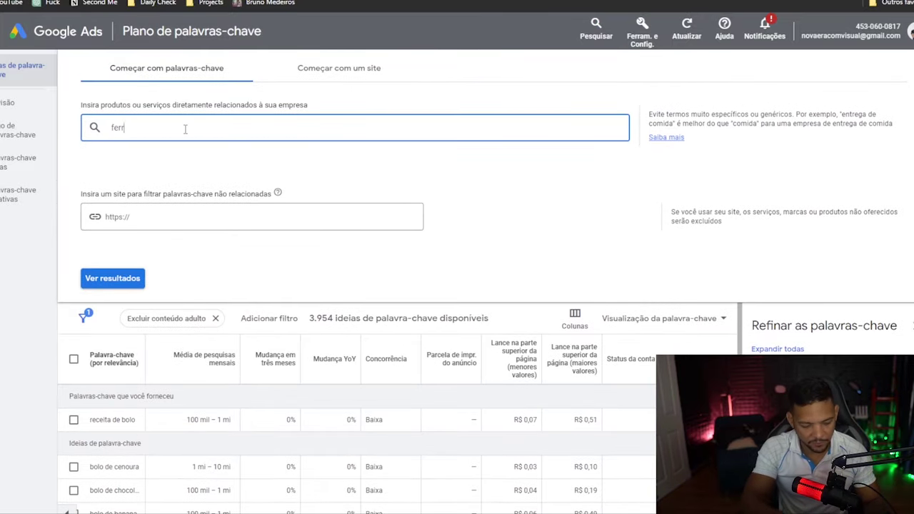
pyautogui.write('amentas de seo')
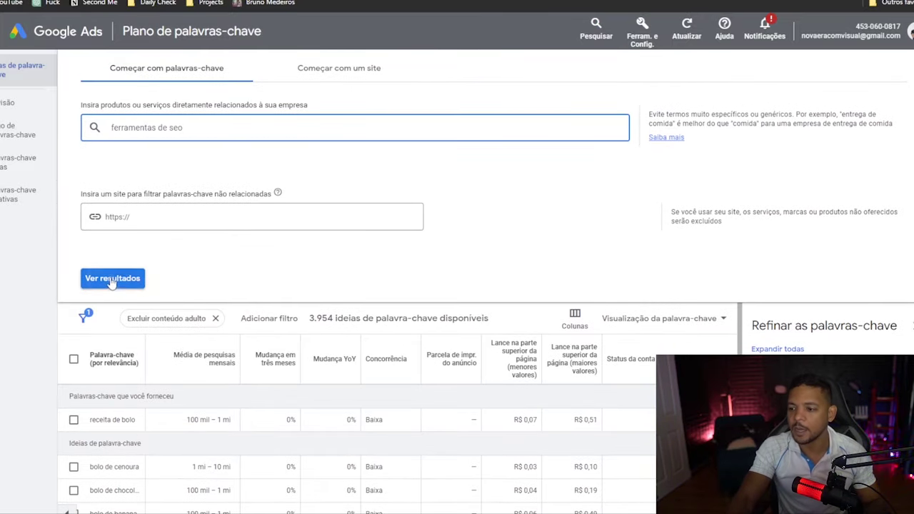
pyautogui.click(112, 279)
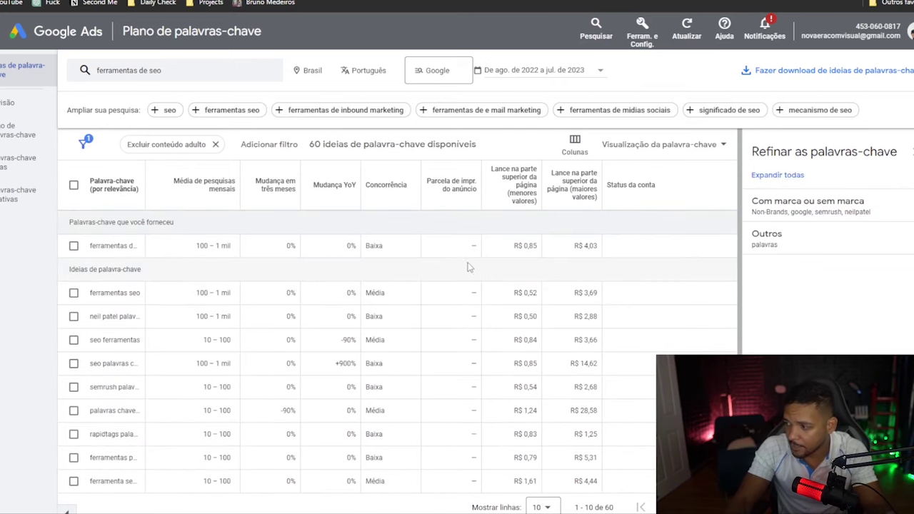
# - Examine the highest top-of-page bid for "ferramentas de seo" and look over the related keyword ideas
pyautogui.moveTo(575, 245); pyautogui.dragTo(607, 244)
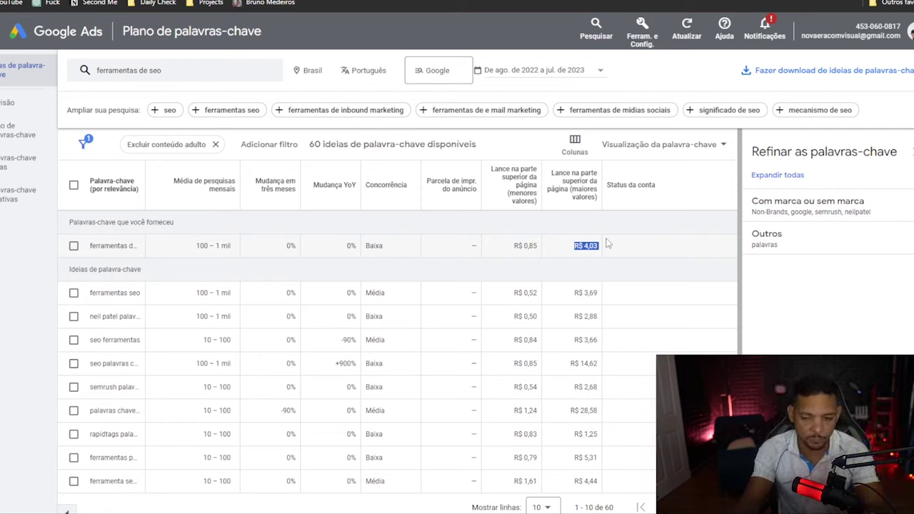
pyautogui.click(85, 257)
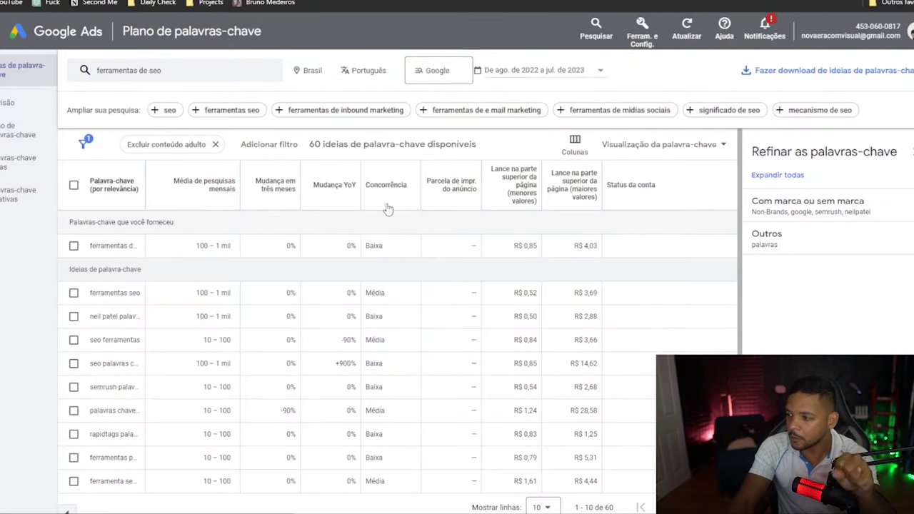
pyautogui.scroll(-1, 432, 229)
pyautogui.scroll(1, 472, 292)
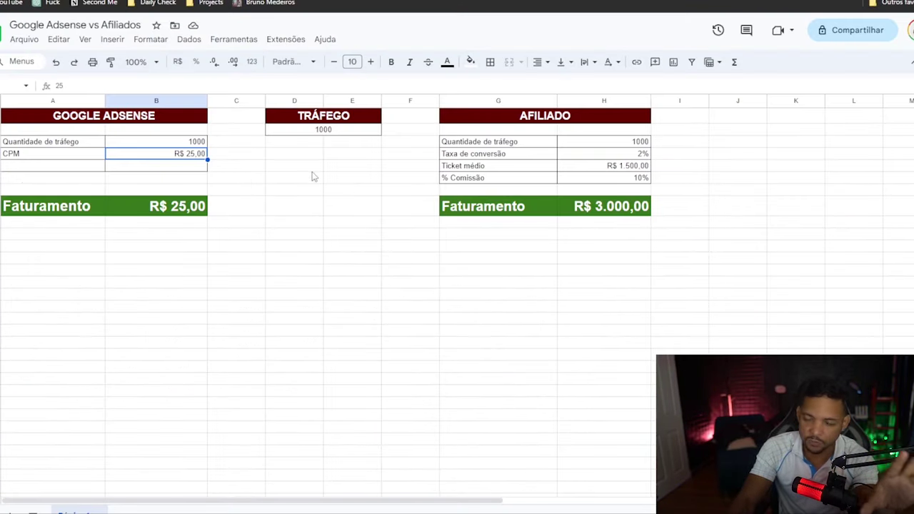
# - In the "Google Adsense vs Afiliados" spreadsheet, compare the shared Tráfego value with the Adsense traffic and the Afiliado table
pyautogui.click(330, 133)
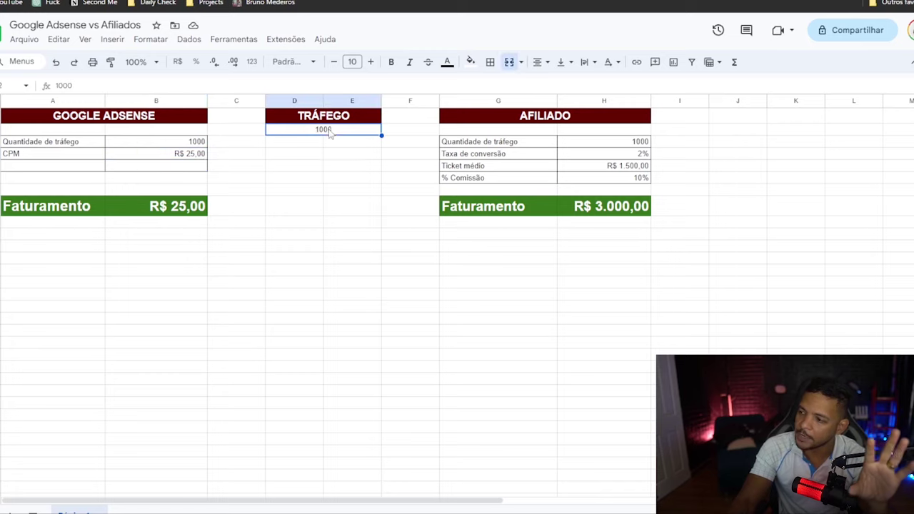
pyautogui.click(133, 141)
pyautogui.click(333, 133)
pyautogui.moveTo(526, 138); pyautogui.dragTo(608, 239)
pyautogui.click(582, 368)
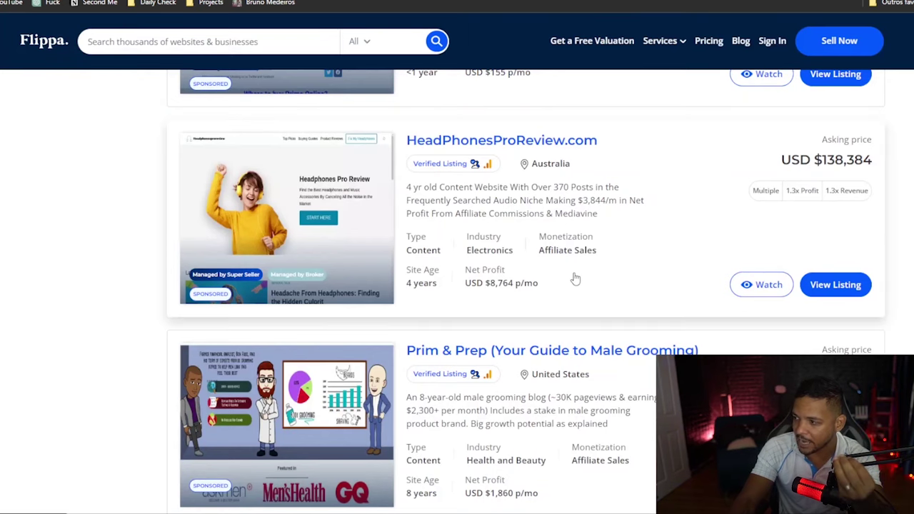
# - Find the HeadPhonesProReview.com listing on Flippa and view its detail page
pyautogui.scroll(2, 576, 278)
pyautogui.rightClick(526, 261)
pyautogui.press('Escape')
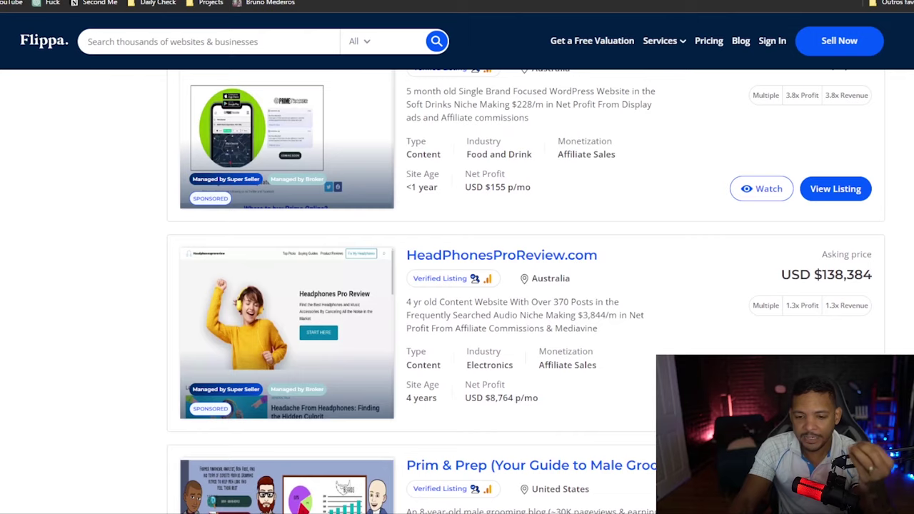
pyautogui.click(202, 1)
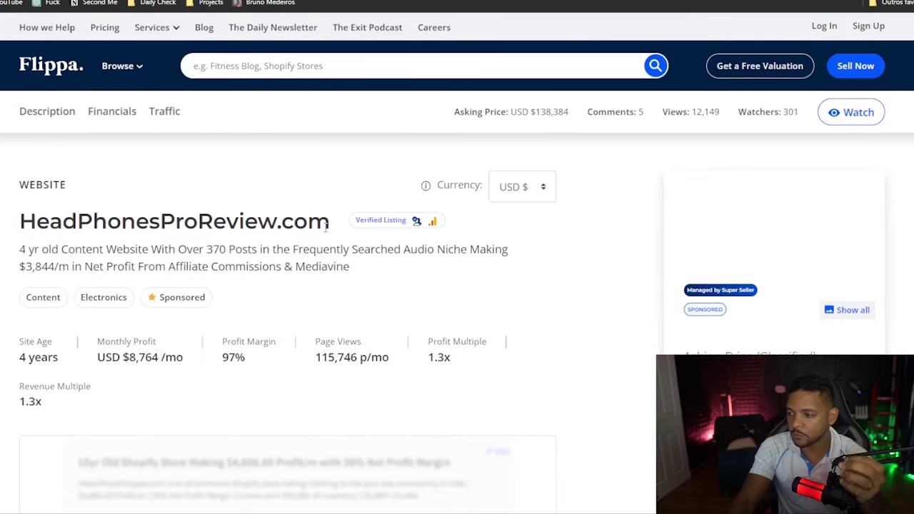
# - Copy the site name HeadPhonesProReview.com from the listing, open that website in a new tab and look through its latest posts
pyautogui.moveTo(326, 226); pyautogui.dragTo(21, 223)
pyautogui.hotkey('ctrl', 'c')
pyautogui.hotkey('ctrl', 't')
pyautogui.hotkey('ctrl', 'v')
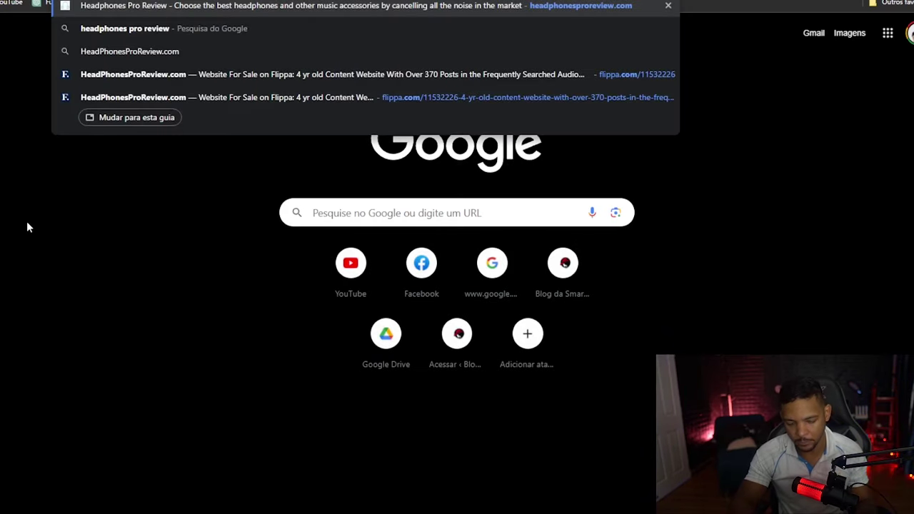
pyautogui.press('Return')
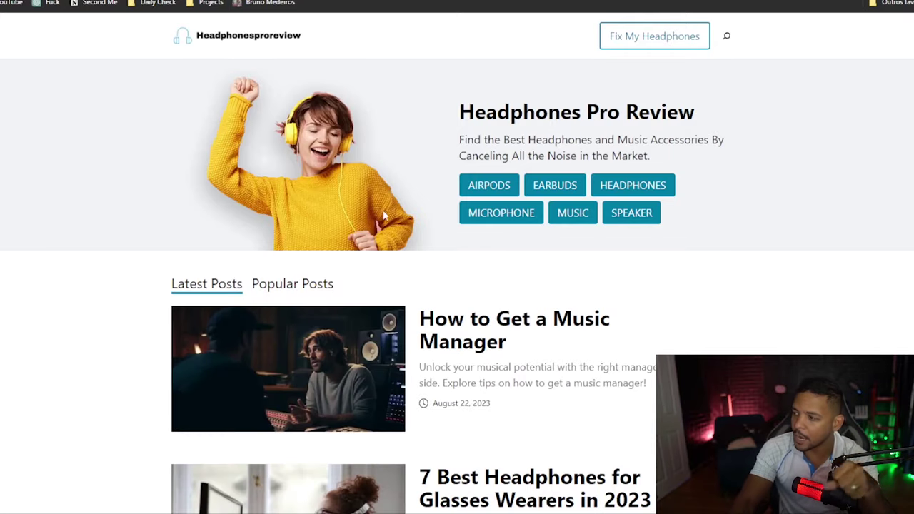
pyautogui.scroll(-4, 571, 332)
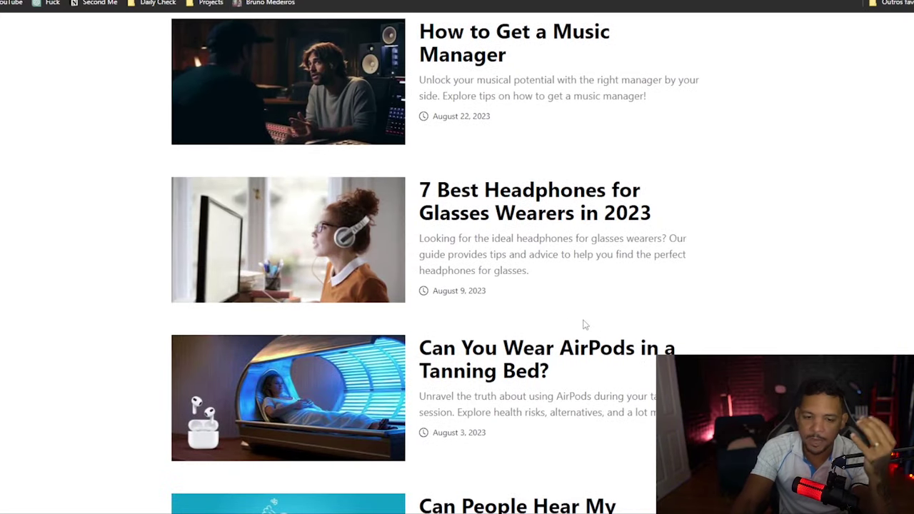